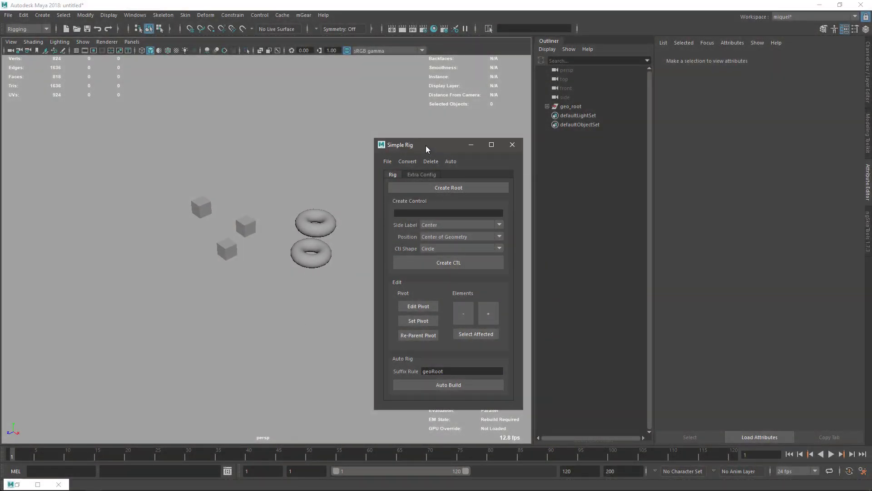
left_click_drag(426, 146, 418, 127)
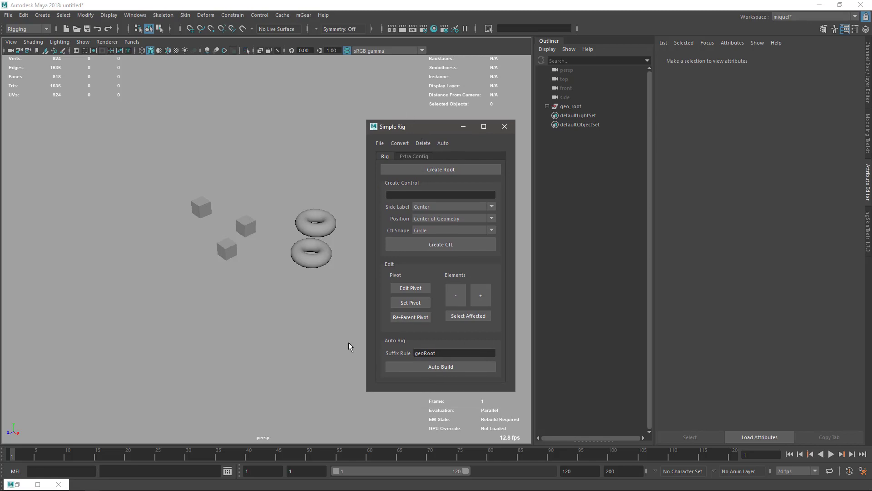
left_click(304, 16)
mouse_move(332, 42)
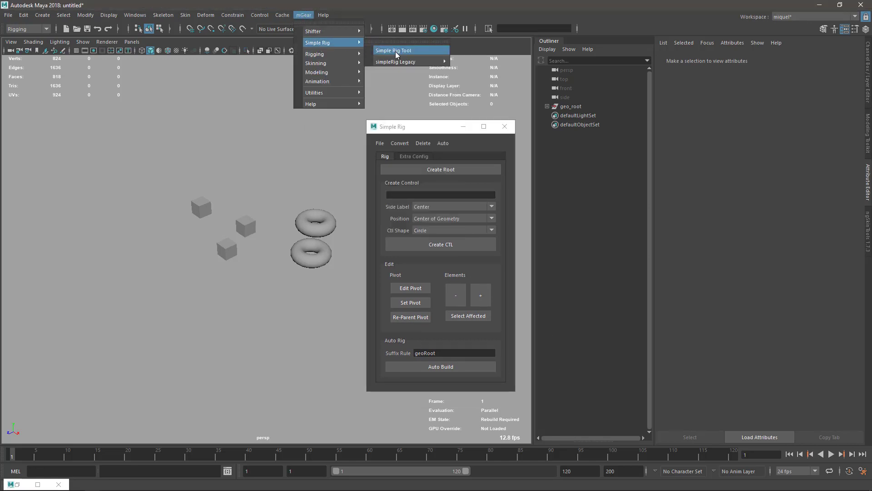
mouse_move(396, 62)
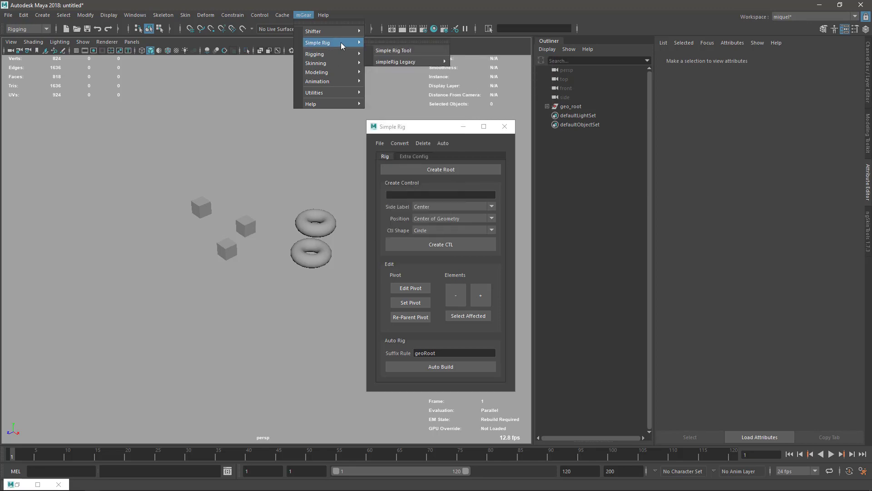
left_click(408, 95)
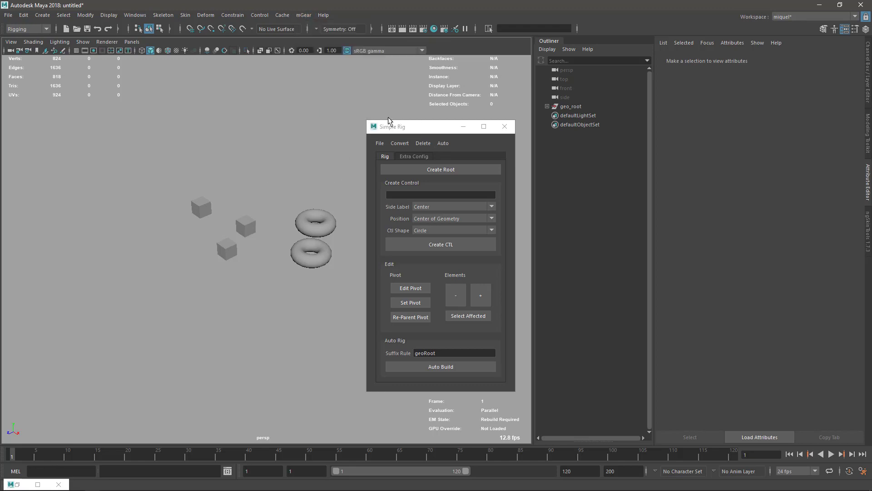
left_click_drag(437, 128, 444, 94)
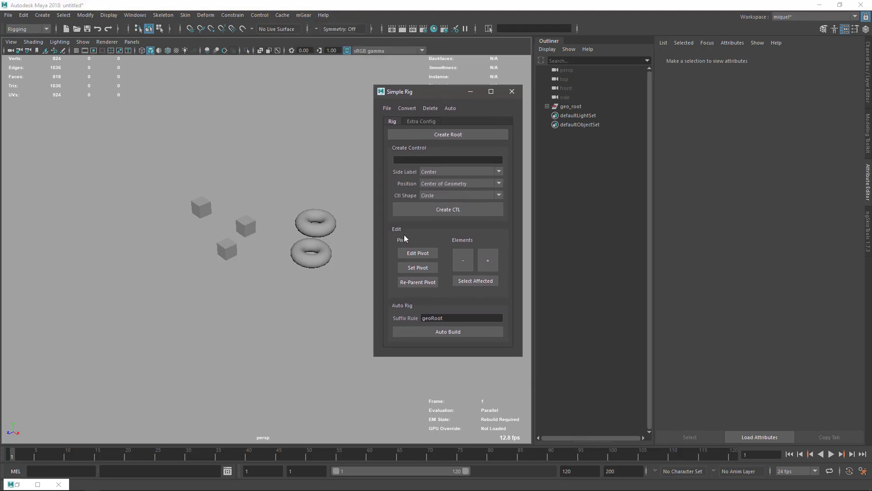
Expand the geo_root hierarchy, including torus_geoRoot and cubes_geoRoot, to examine the meshes grouped under each
left_click_drag(346, 228, 309, 305, "alt")
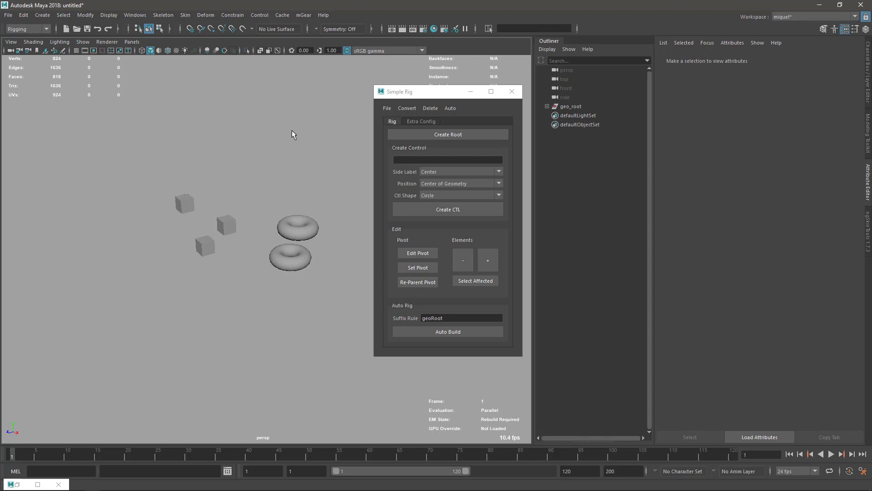
left_click_drag(255, 226, 252, 270, "alt")
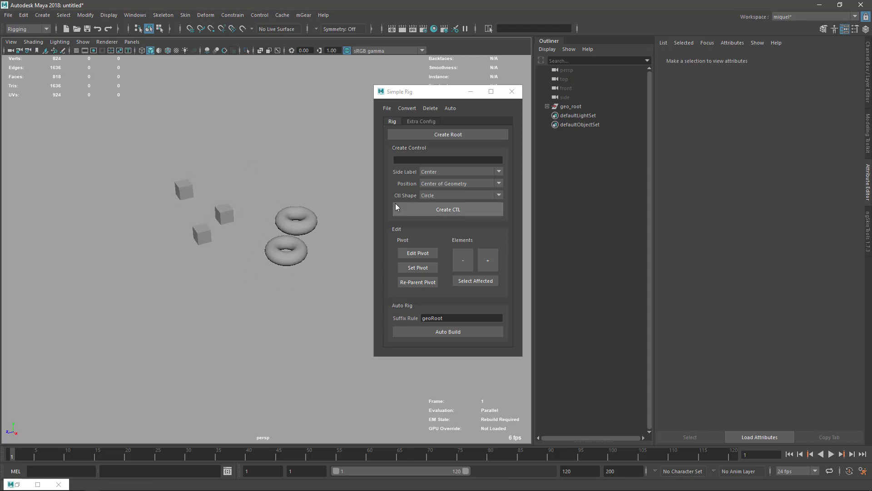
left_click_drag(161, 226, 302, 241, "alt")
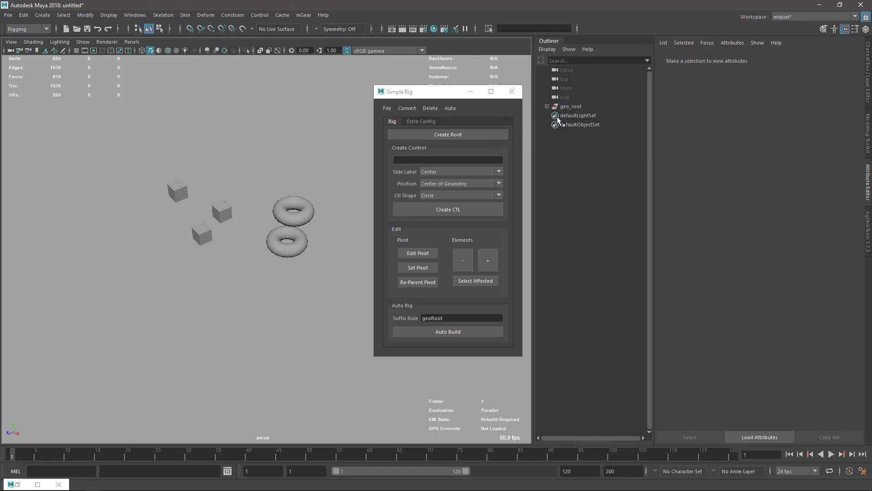
left_click(547, 106)
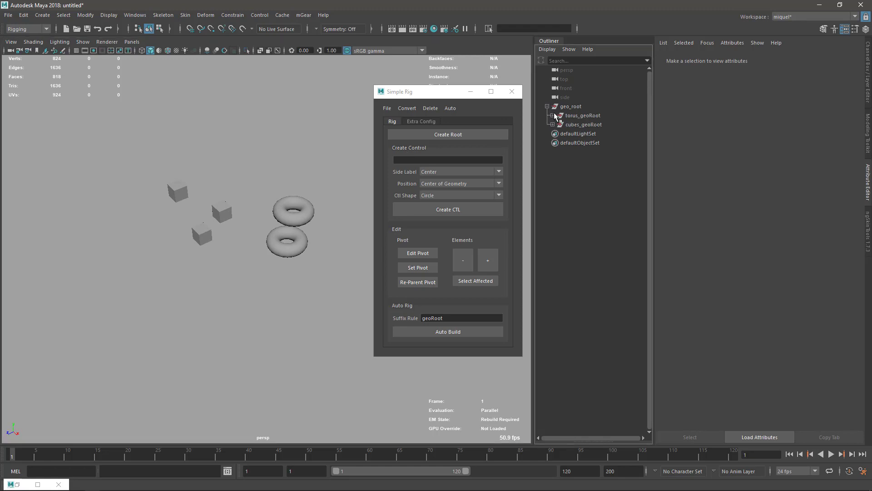
left_click(553, 115)
left_click(552, 142)
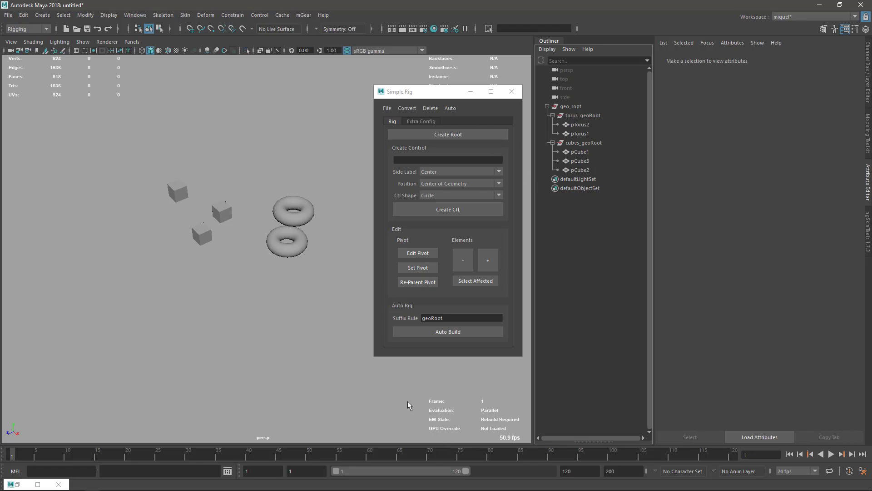
Create a Simple Rig root for the geo_root group with the main controls in the world center
mouse_move(431, 93)
left_mouse_down()
mouse_move(407, 95)
mouse_move(417, 93)
left_mouse_up()
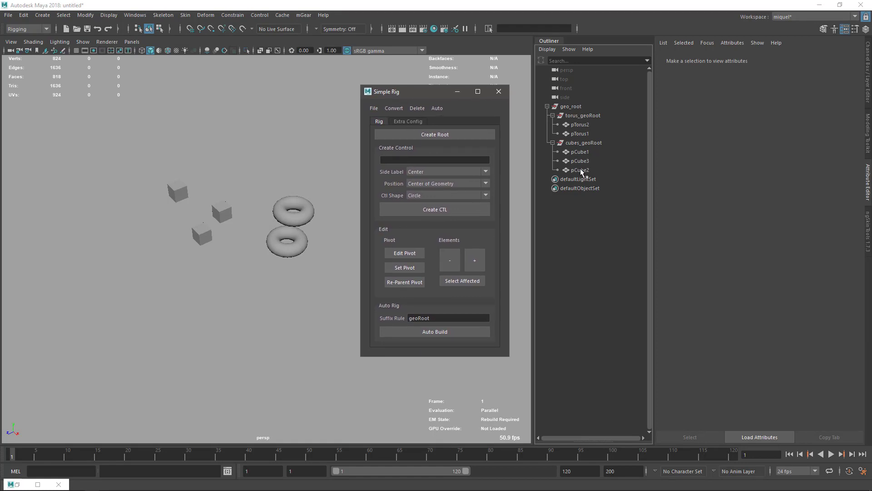
left_click(203, 301)
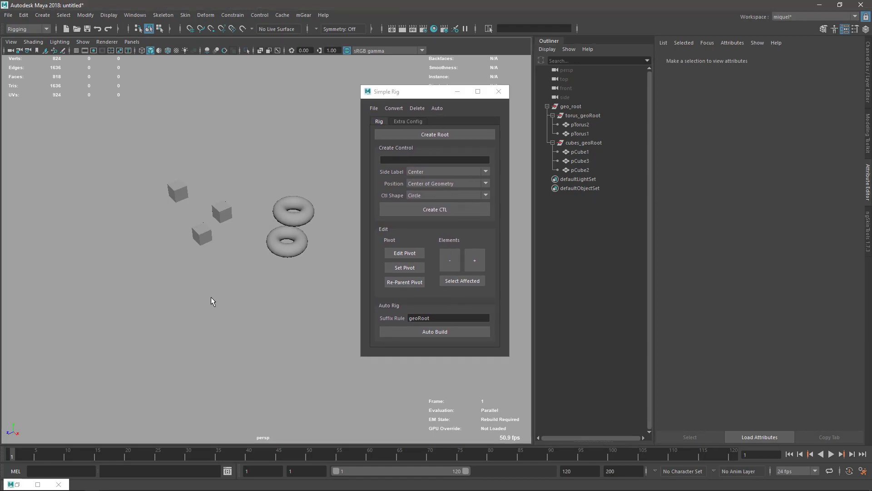
left_click_drag(244, 254, 252, 281, "alt")
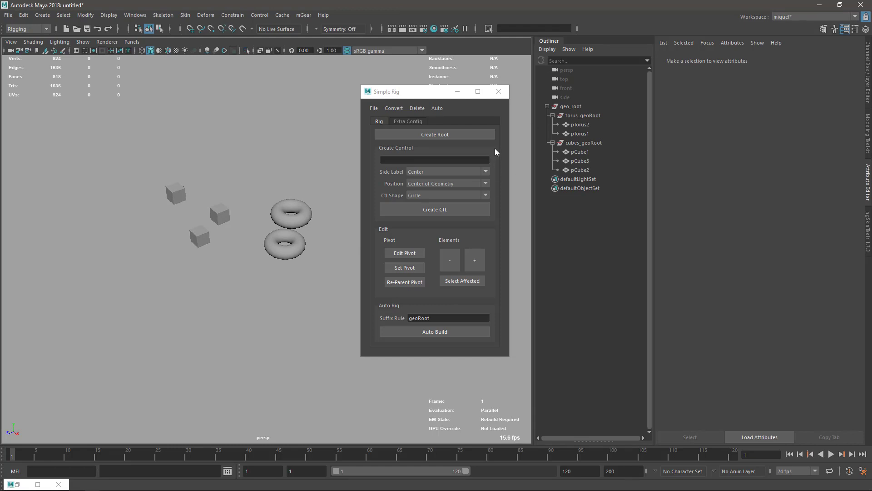
left_click(586, 108)
left_click(416, 136)
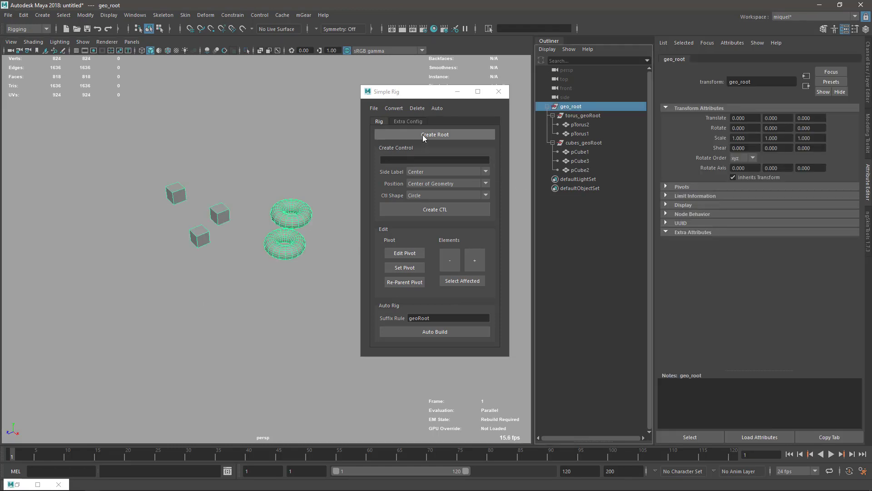
left_click_drag(242, 223, 241, 271, "alt")
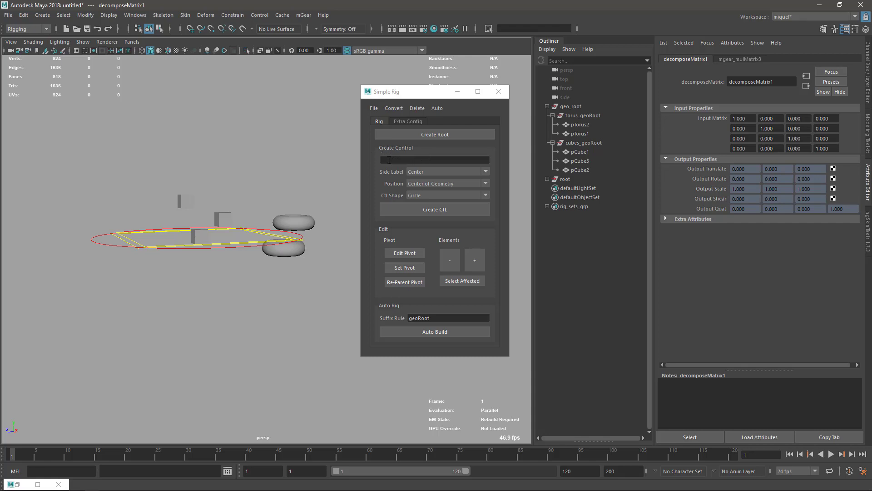
mouse_move(317, 189)
left_mouse_down("alt")
mouse_move(313, 210)
mouse_move(298, 183)
mouse_move(301, 191)
left_mouse_up("alt")
Delete the Simple Rig built on geo_root
left_click(410, 121)
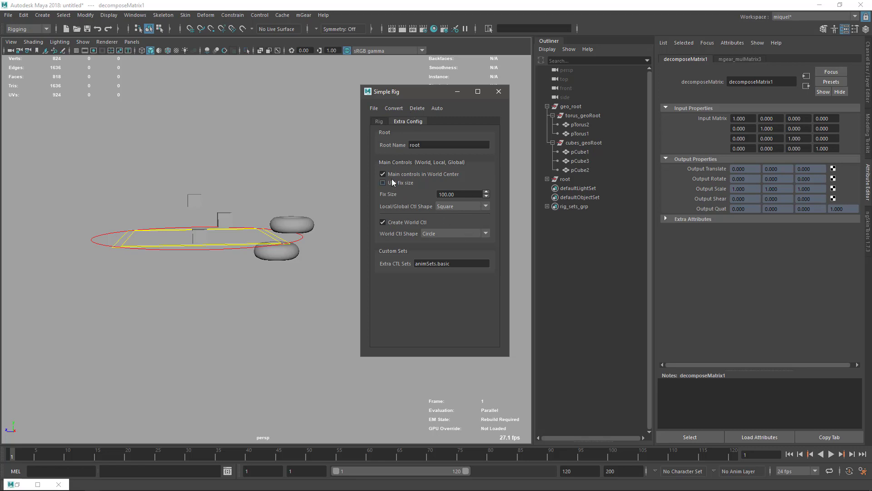
left_click_drag(274, 272, 263, 263, "alt")
left_click(416, 109)
left_click(416, 110)
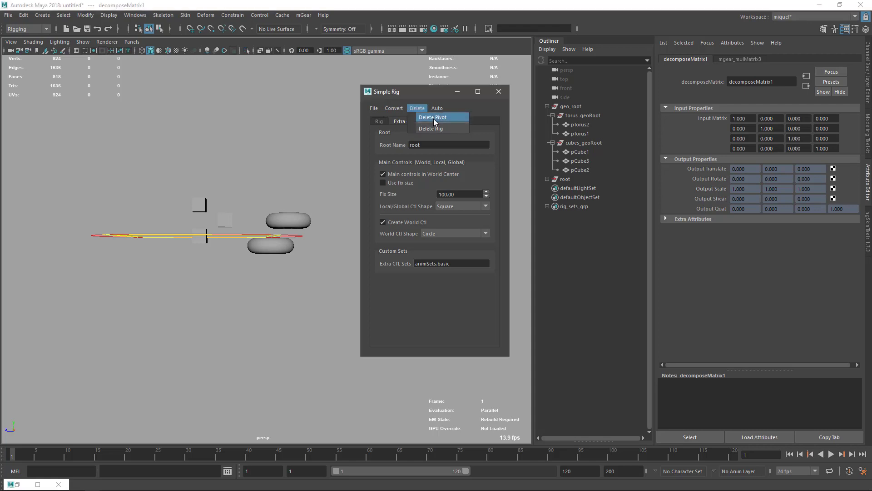
left_click(435, 127)
left_click(421, 248)
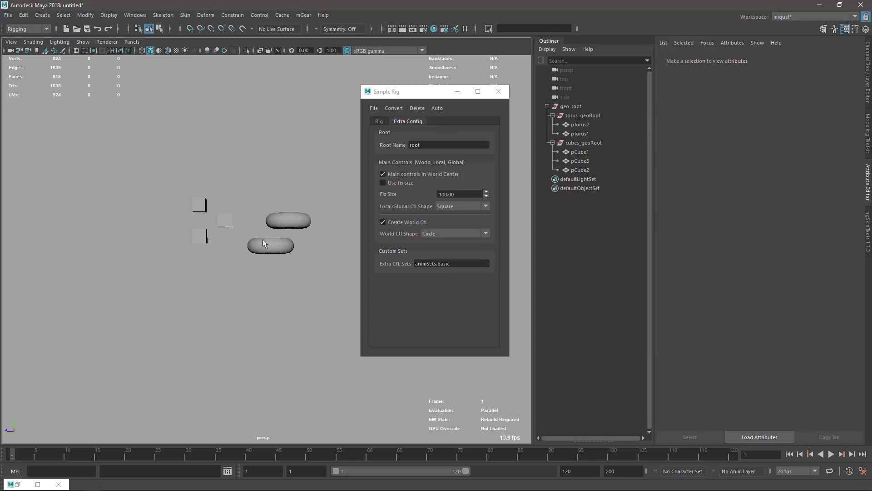
Turn off Main controls in World Center and create a rig root for the geo_root group
left_click(416, 173)
left_click(569, 107)
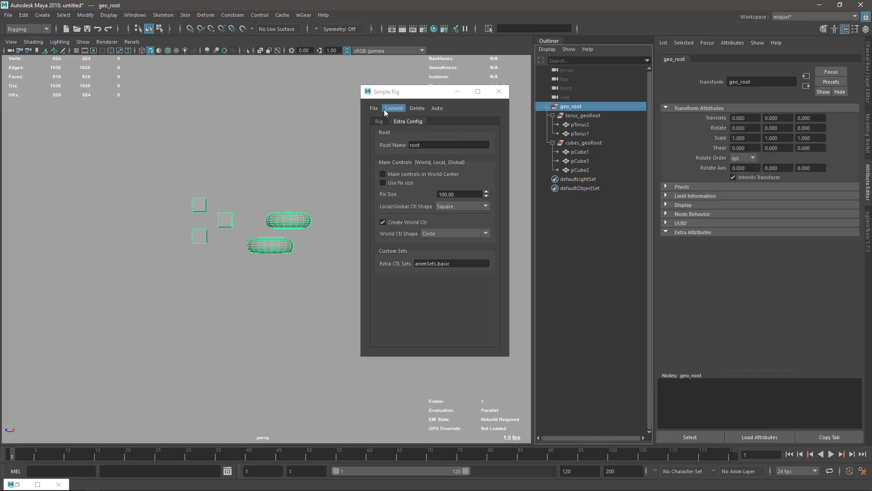
left_click(378, 122)
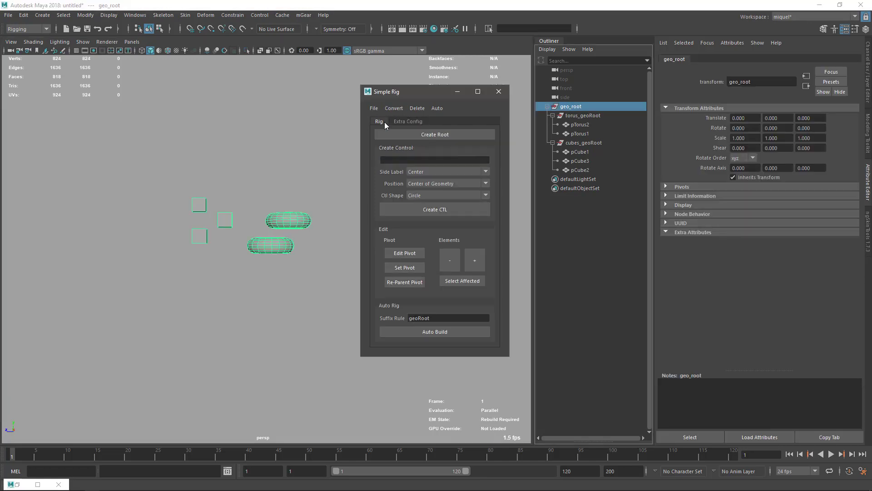
left_click(415, 137)
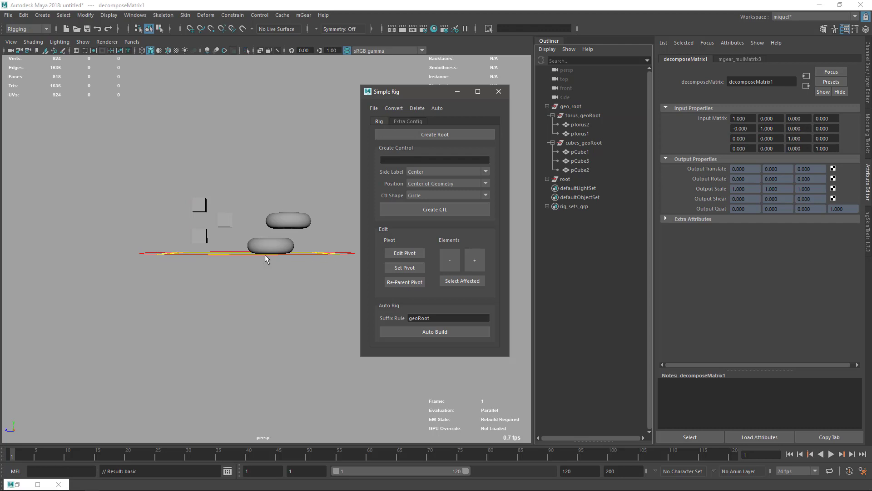
left_click_drag(288, 256, 277, 227, "alt")
left_click_drag(293, 284, 274, 293, "alt")
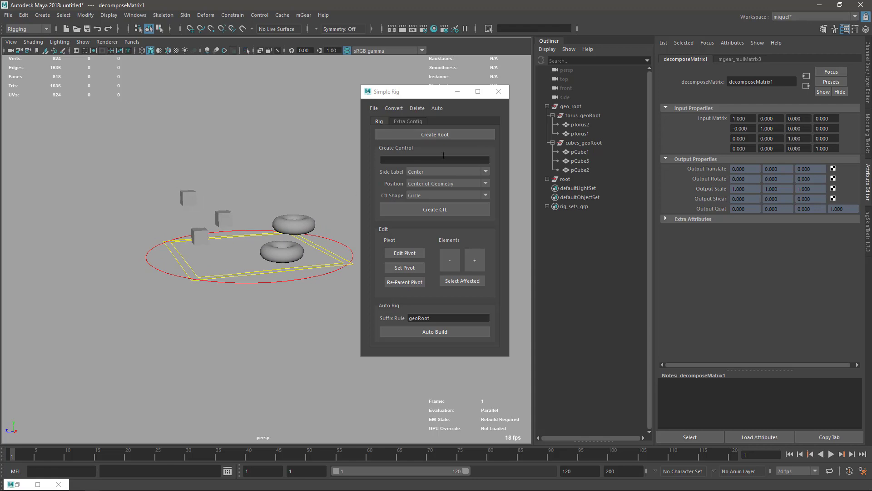
Turn Main controls in World Center back on and choose Circle as the world control shape
left_click(414, 121)
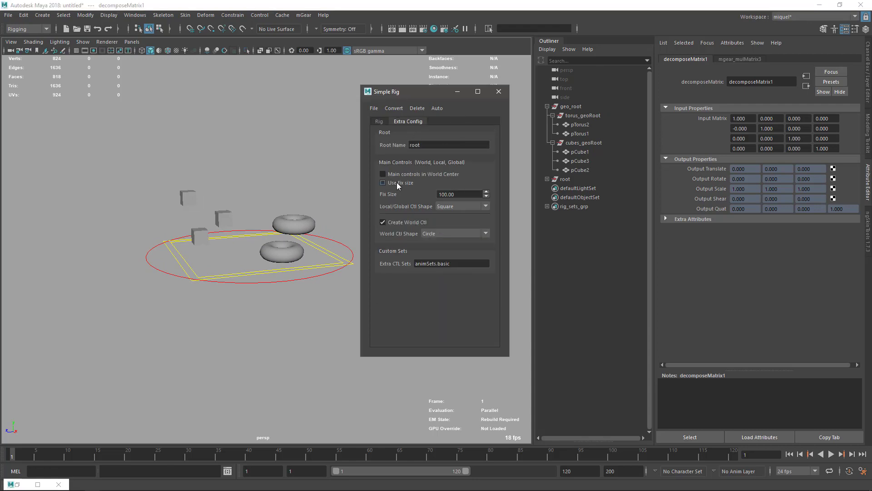
left_click(383, 174)
left_click_drag(212, 249, 289, 243, "alt")
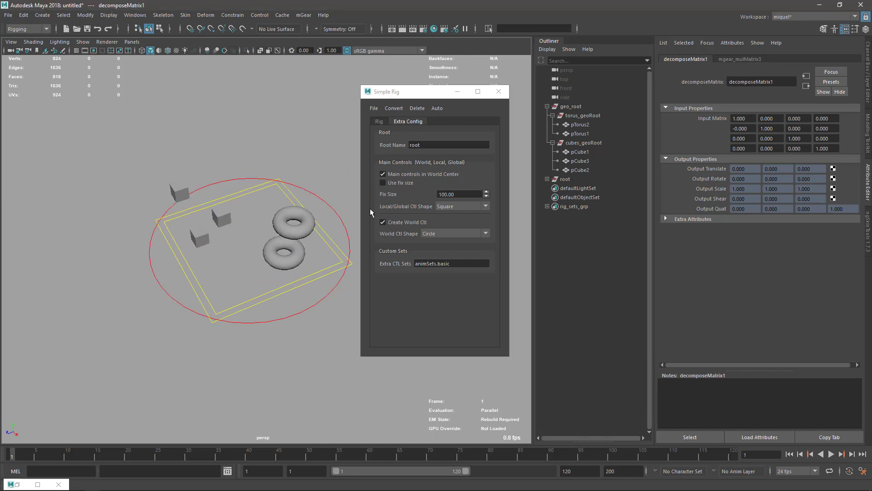
left_click(380, 182)
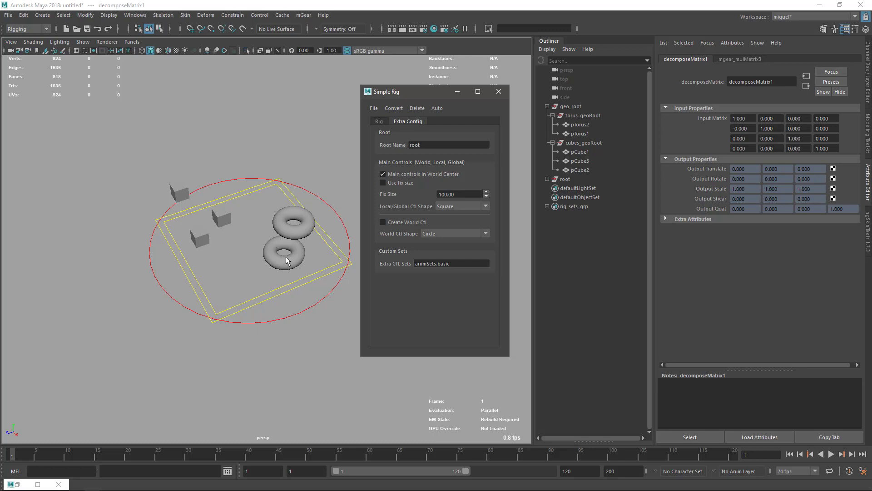
left_click(437, 233)
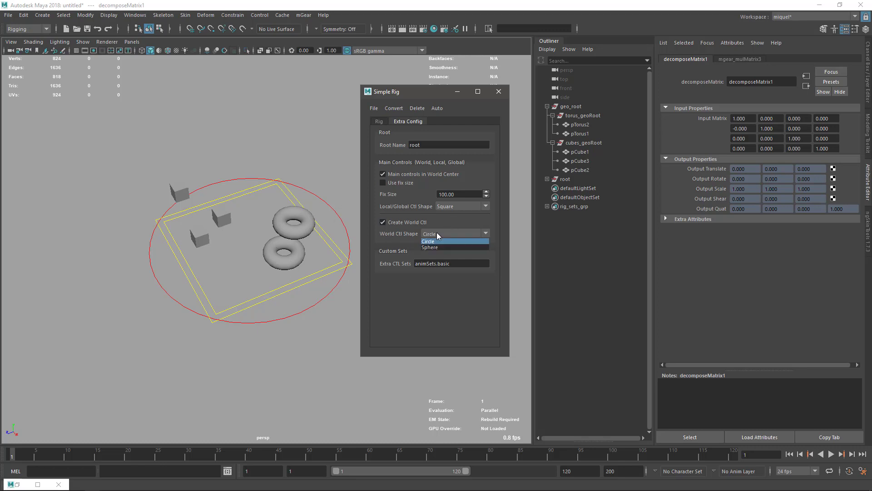
left_click(441, 238)
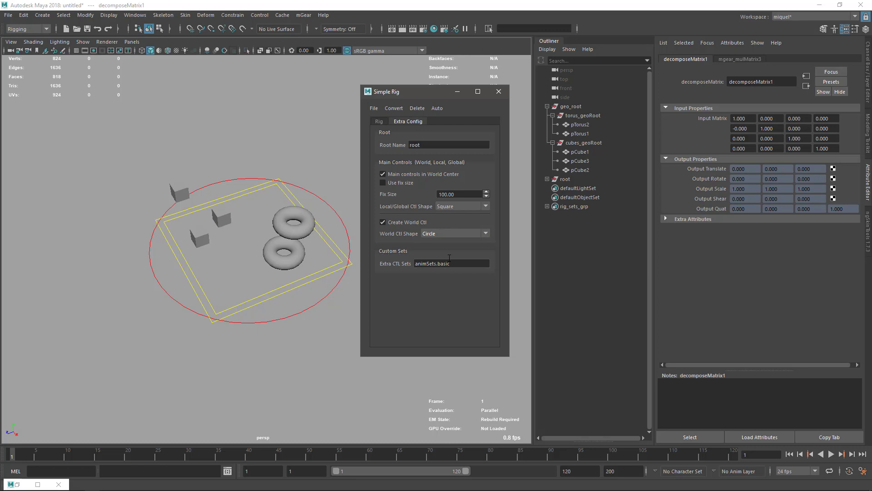
Examine the Extra CTL Sets entry and expand rig_sets_grp and animSets to see how the control sets are nested
left_click_drag(450, 263, 399, 270)
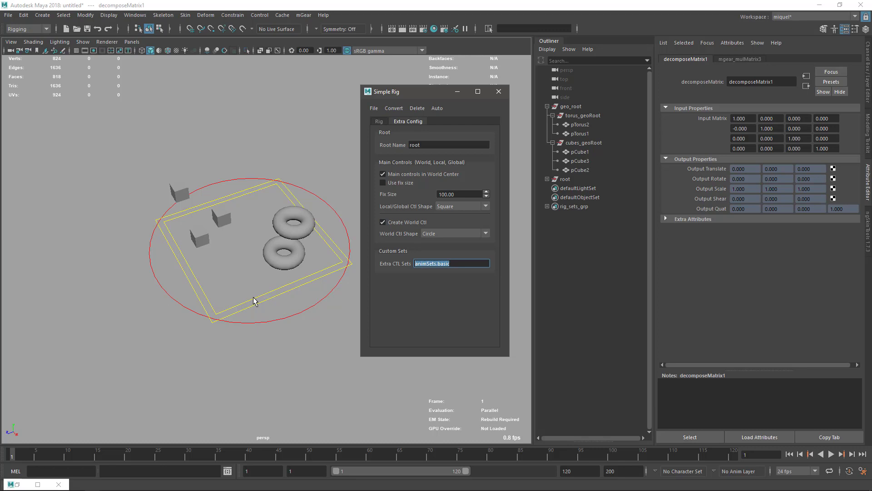
middle_click_drag(271, 282, 254, 290, "alt")
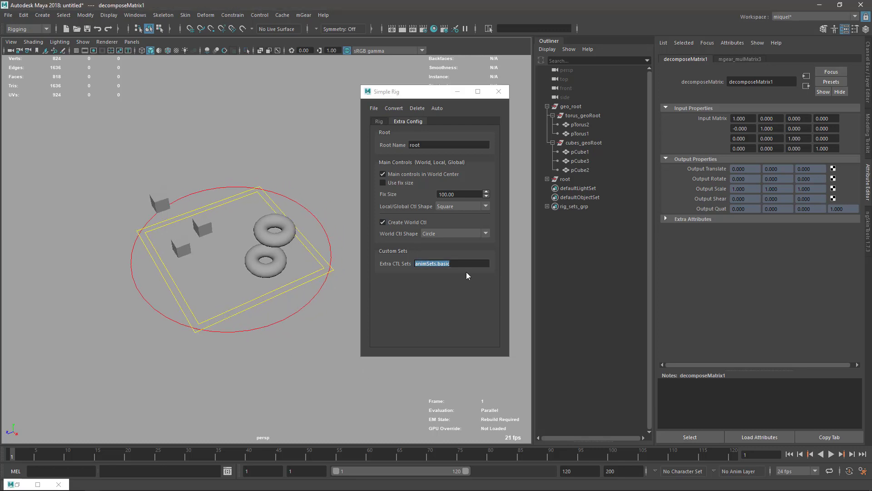
left_click(378, 121)
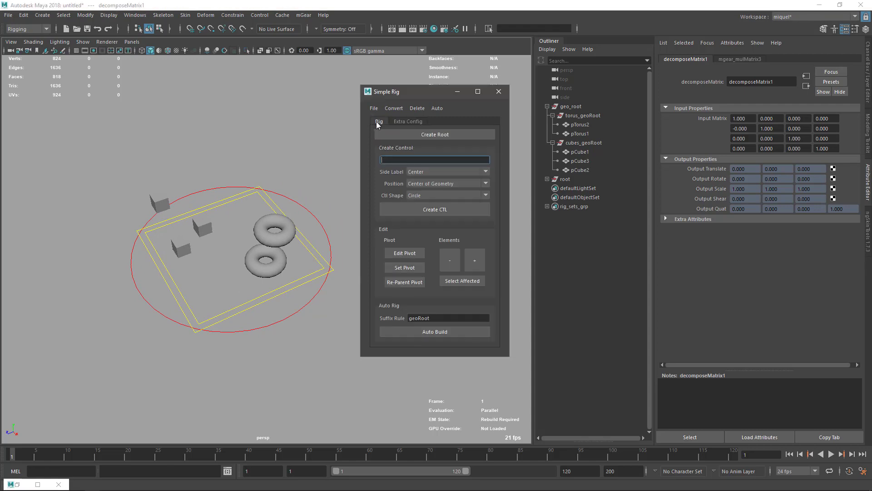
left_click_drag(294, 348, 294, 345, "alt")
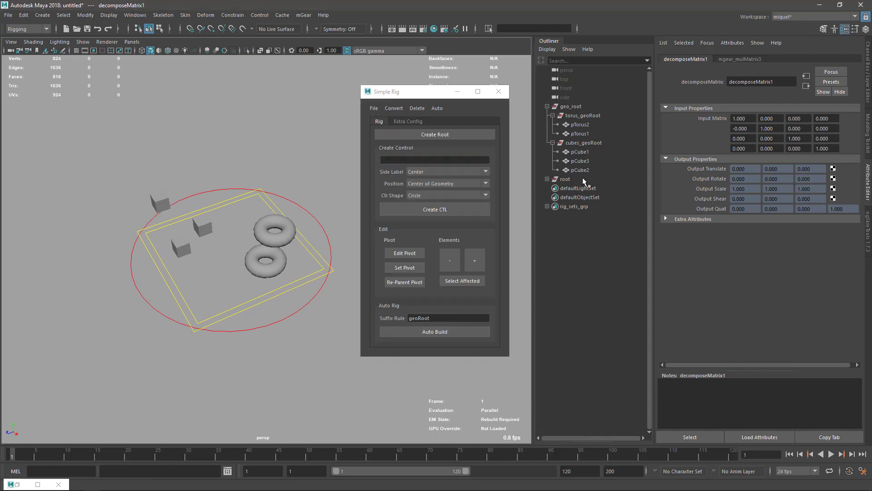
left_click(547, 207)
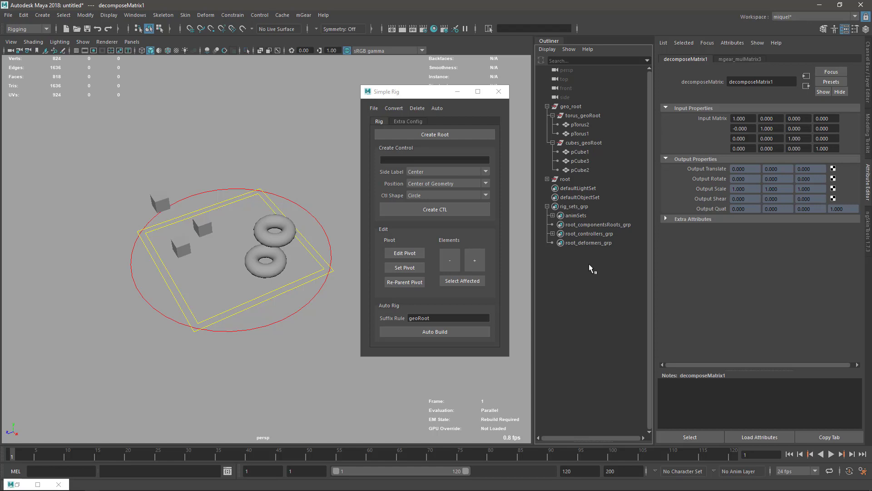
left_click(553, 216)
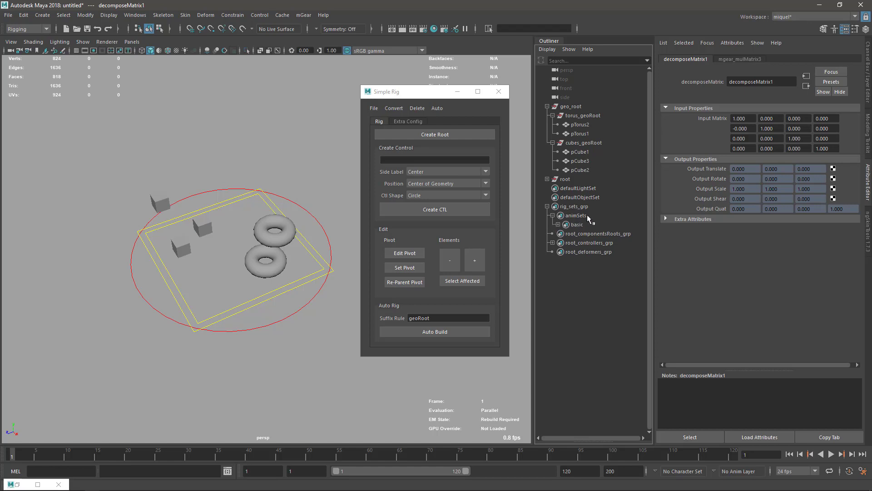
middle_click_drag(282, 333, 282, 317, "alt")
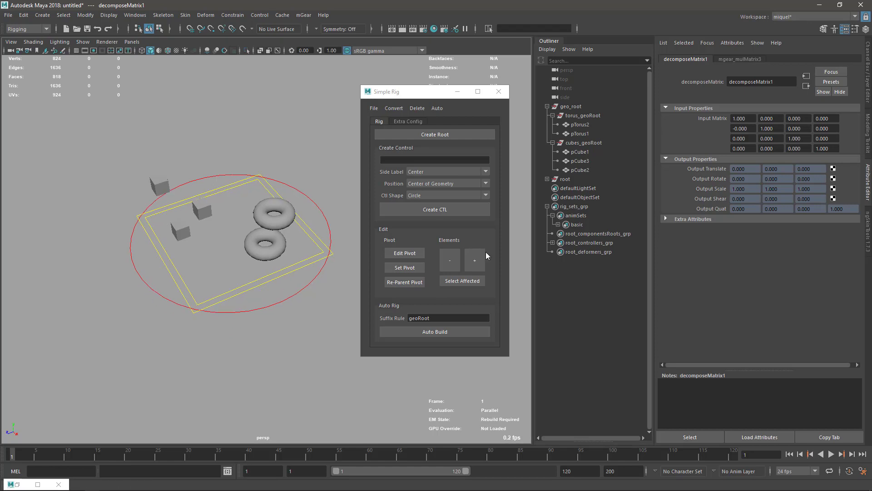
left_click(411, 122)
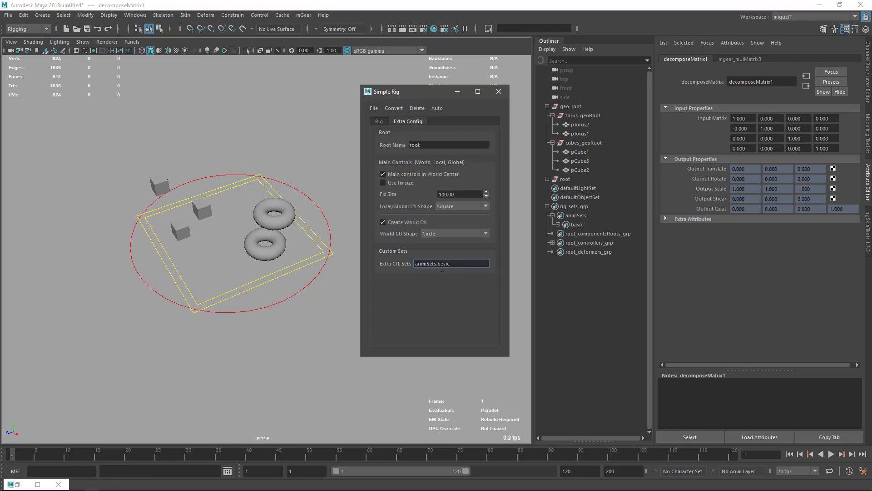
Return to the rig-building options and collapse the basic, animSets and rig_sets_grp sets in the Outliner
left_click(379, 121)
left_click(576, 224)
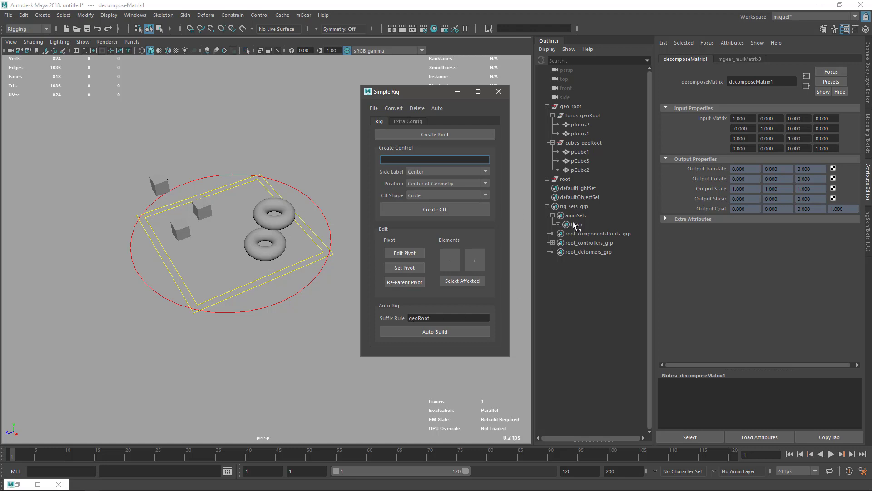
left_click(558, 225)
left_click(552, 215)
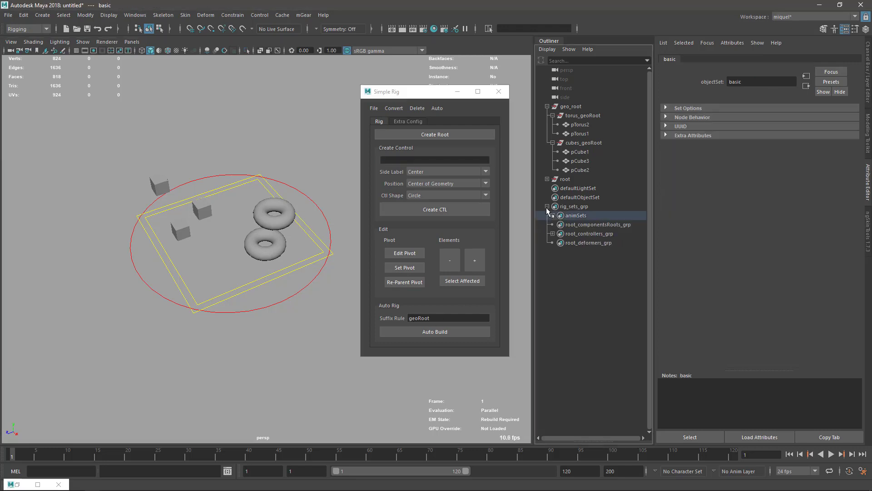
left_click(547, 207)
Try to select the torus geometry directly in the viewport
left_click_drag(302, 284, 270, 322, "alt")
left_click_drag(293, 163, 277, 133, "alt")
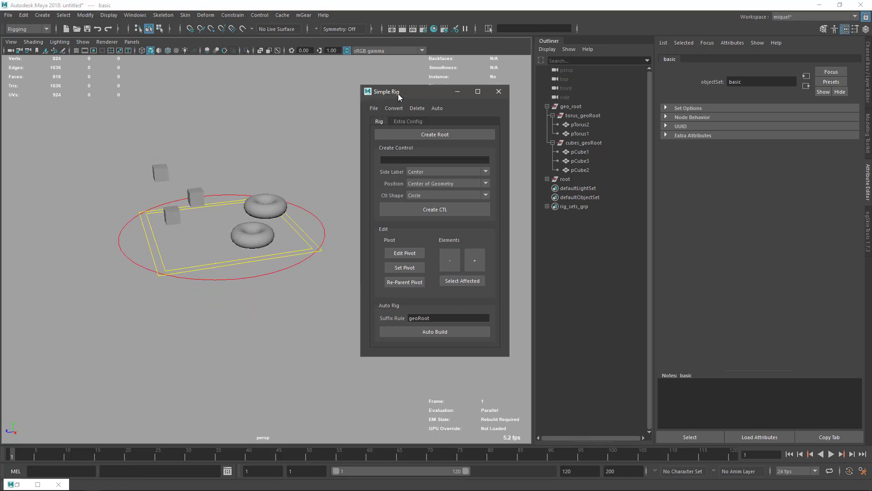
left_click_drag(399, 94, 399, 92)
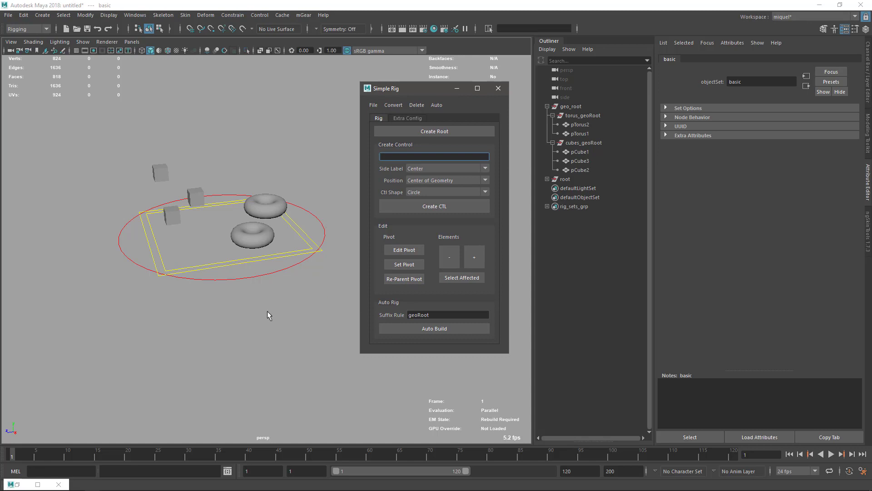
left_click_drag(269, 298, 268, 300, "alt")
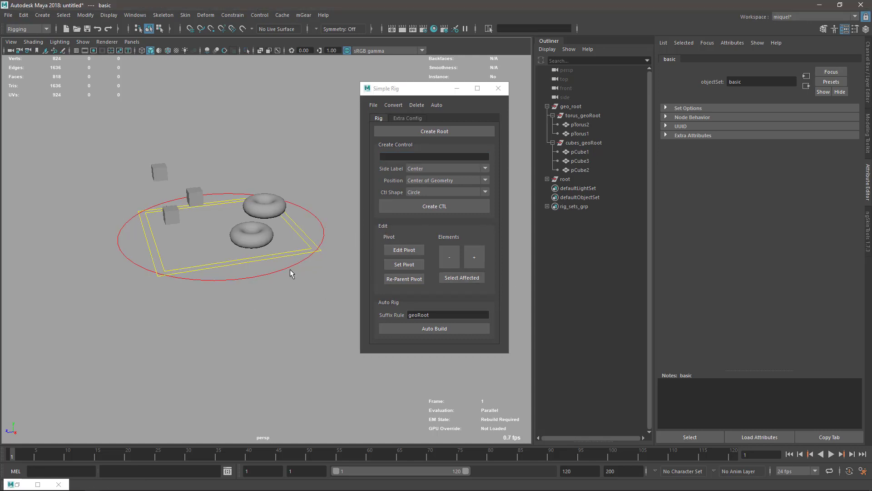
left_click_drag(299, 272, 301, 263, "alt")
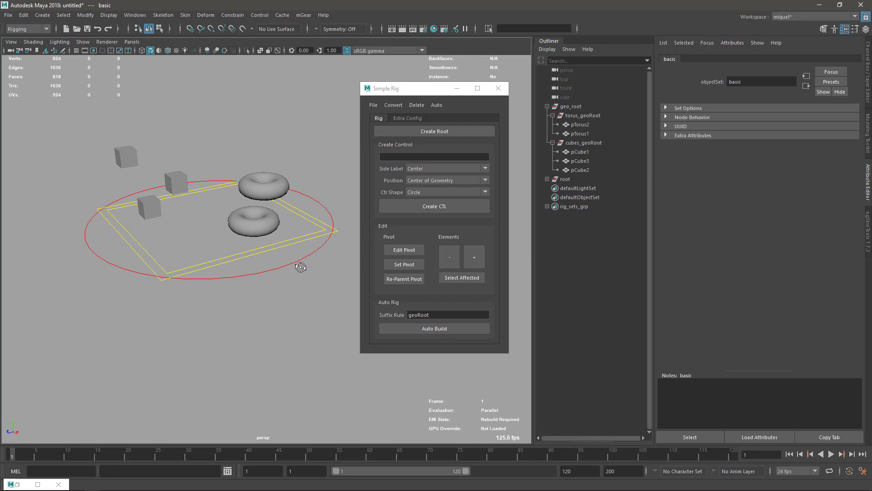
left_click_drag(253, 186, 250, 225, "alt")
left_click(256, 209)
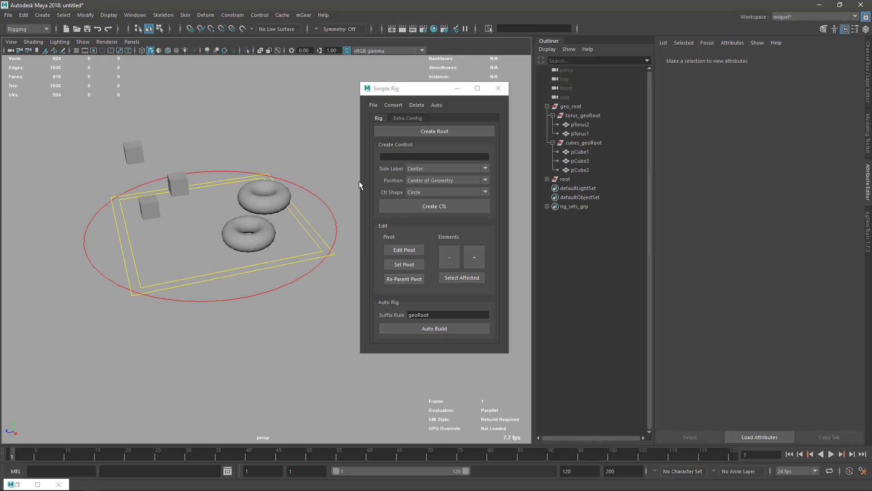
Show the root group's channels and turn off Geo Unselectable so the geometry can be picked in the viewport
left_click(590, 179)
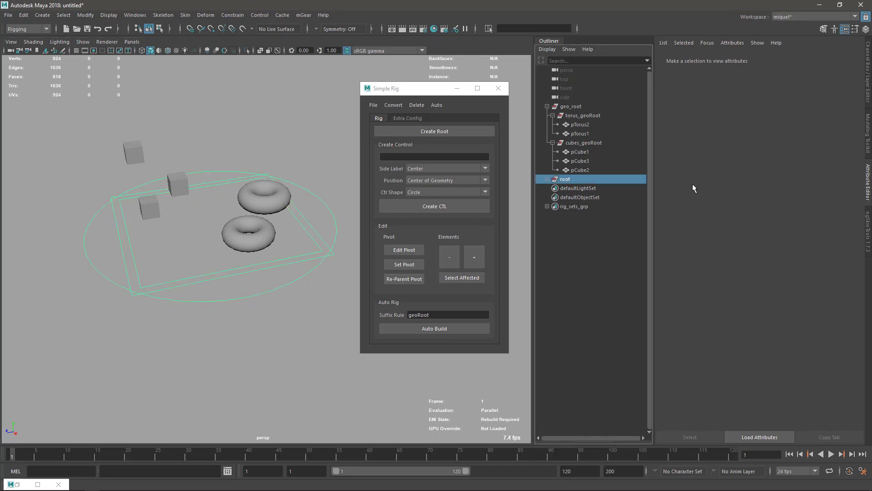
key("ctrl+a")
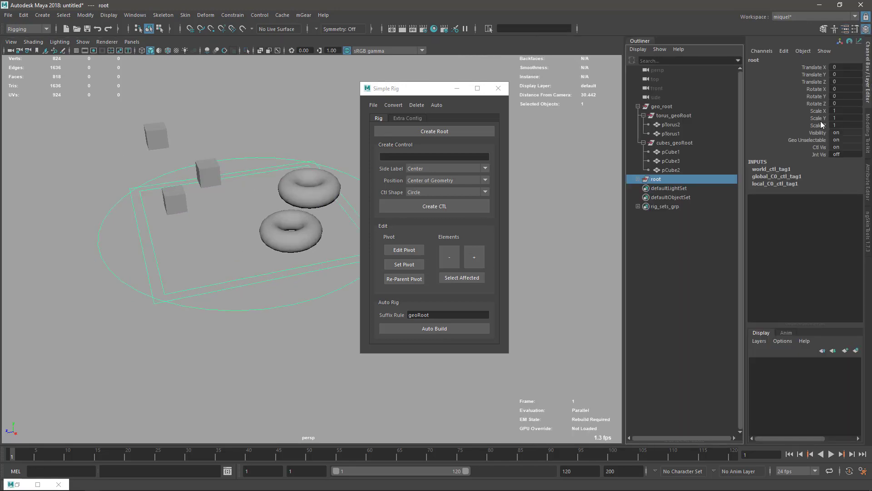
left_click(290, 231)
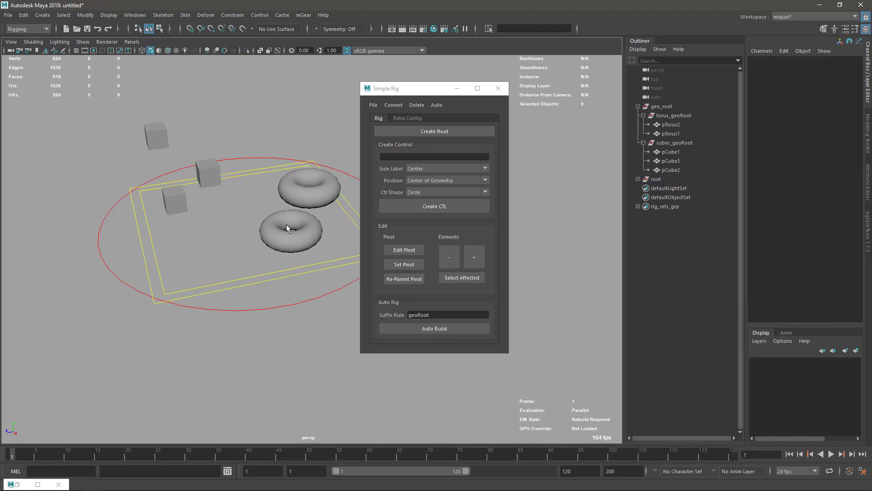
left_click(656, 179)
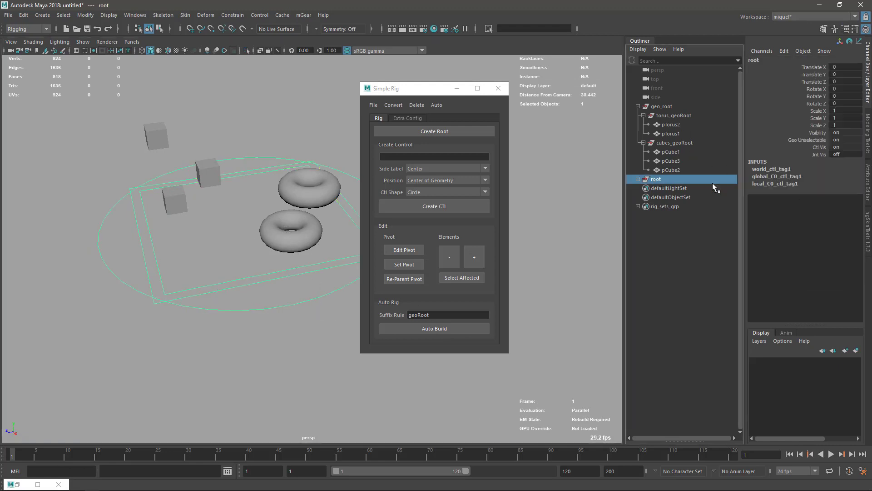
left_click(811, 139)
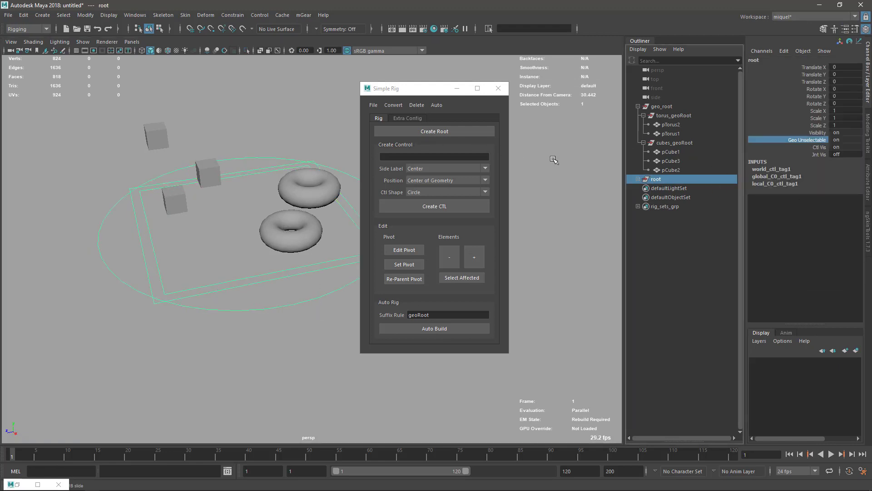
left_click(283, 316)
left_click_drag(265, 244, 301, 223, "alt")
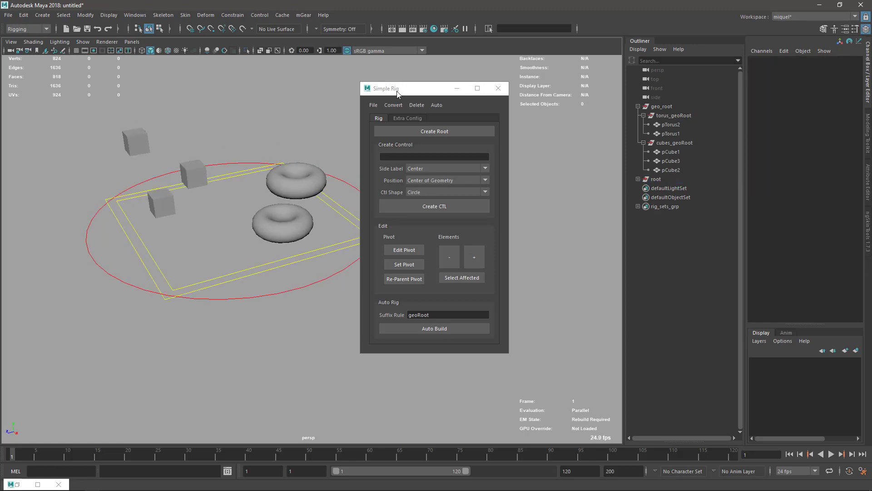
Create a centered circle control named extra for pTorus1 and pCube1 under the local control, positioned at Center of Geometry
left_click_drag(397, 91, 431, 83)
left_click(301, 229)
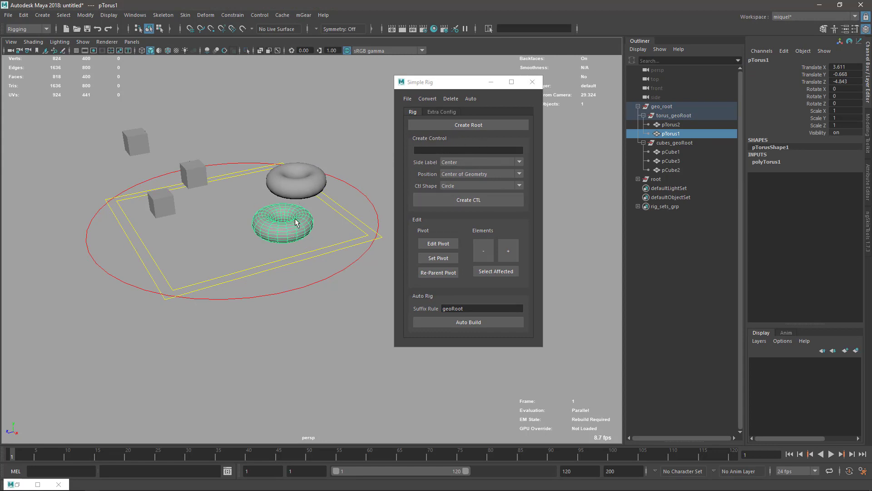
left_click(325, 247)
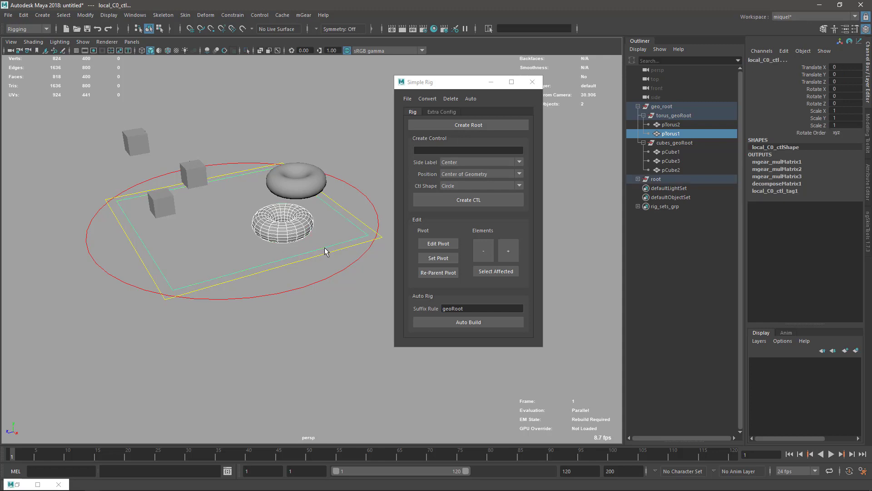
left_click(691, 134)
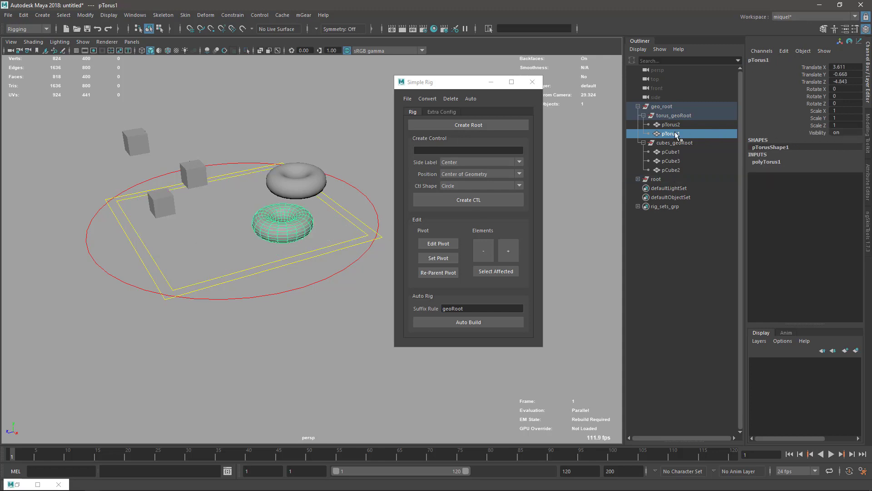
left_click(171, 203, "shift")
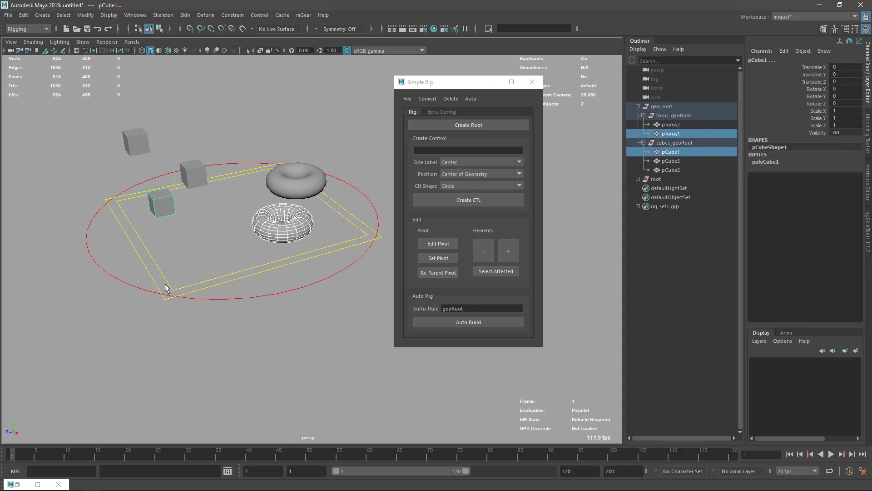
left_click(168, 287, "shift")
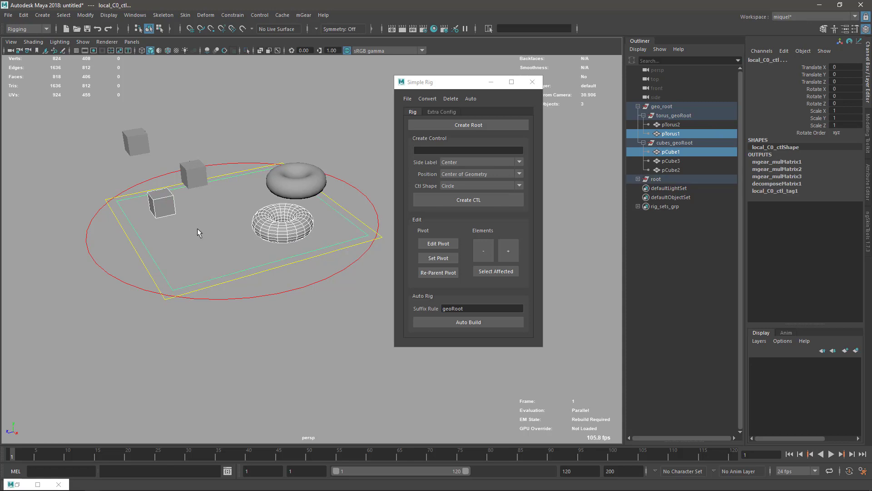
left_click(446, 150)
type("extra")
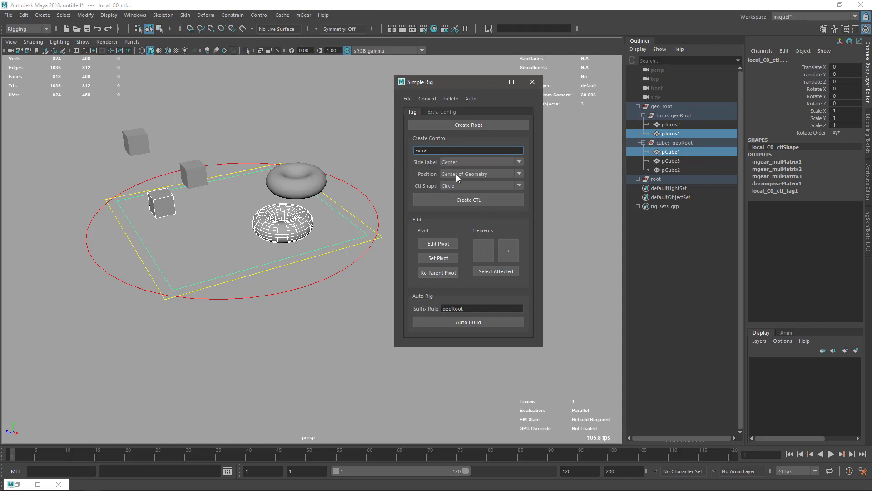
left_click(454, 198)
left_click(448, 203)
Test the extra control by moving it in the viewport, undoing each move and reselecting the control
left_click(211, 257)
key("w")
left_click_drag(227, 217, 203, 219)
key("ctrl+z")
left_click_drag(312, 274, 320, 299)
left_click_drag(235, 221, 236, 224)
key("ctrl+z")
key("q")
left_click(204, 250)
left_click(203, 254)
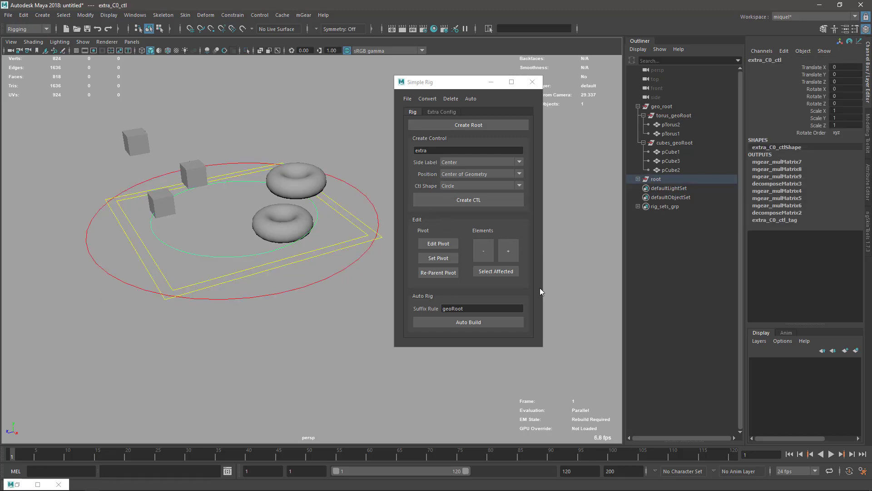
Delete the extra control with Delete Pivot and try undoing the deletion
left_click(447, 98)
left_click(468, 105)
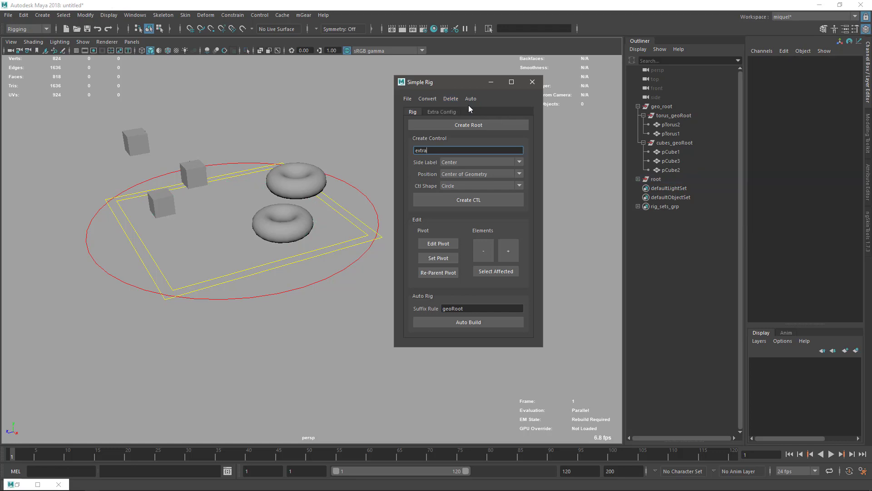
left_click_drag(274, 293, 269, 297, "alt")
key("ctrl+z")
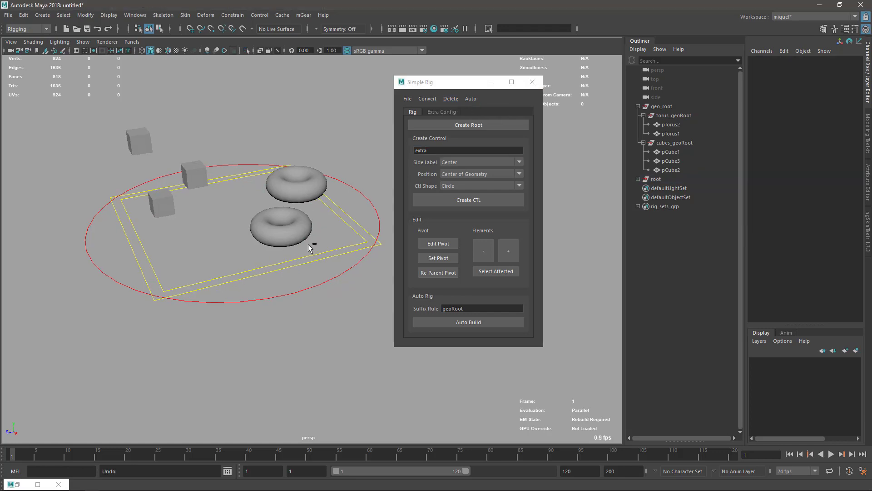
left_click_drag(184, 213, 193, 217, "alt")
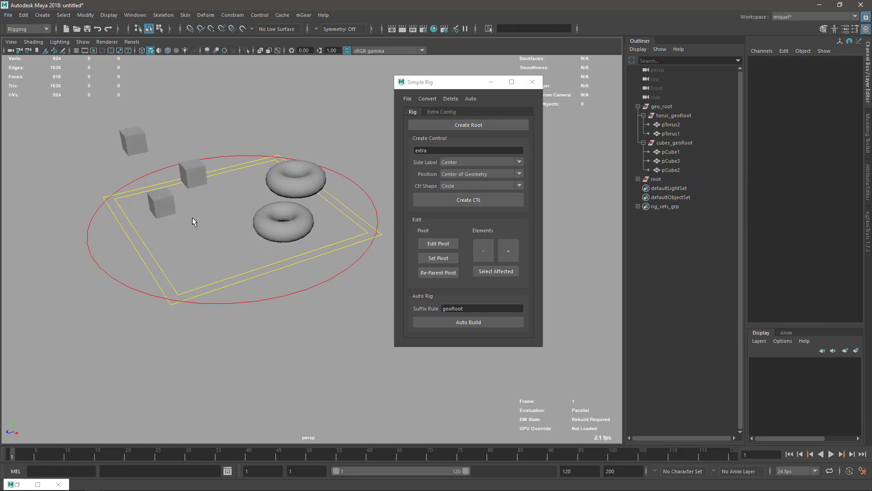
Recreate the circle control extra from pCube1 and pTorus1 with the local control as parent
left_click(152, 196)
left_click(265, 230, "shift")
left_click(215, 282, "shift")
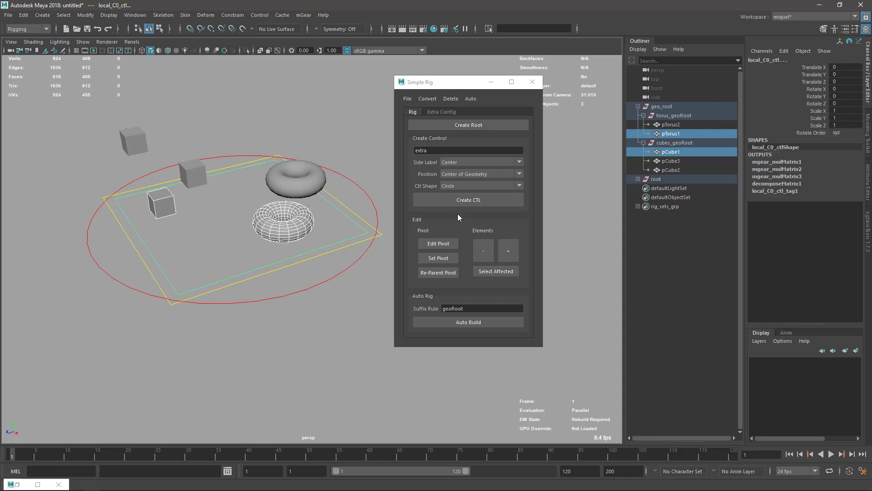
left_click(443, 199)
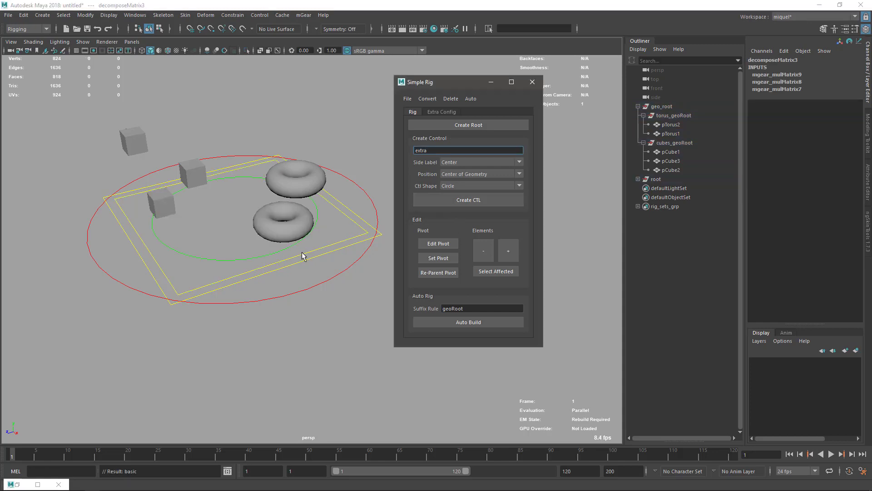
Move the extra control to about -0.09, 1.24, -1.45 in X, Y and Z
left_click_drag(202, 262, 198, 267)
key("w")
left_click_drag(232, 215, 257, 182)
key("q")
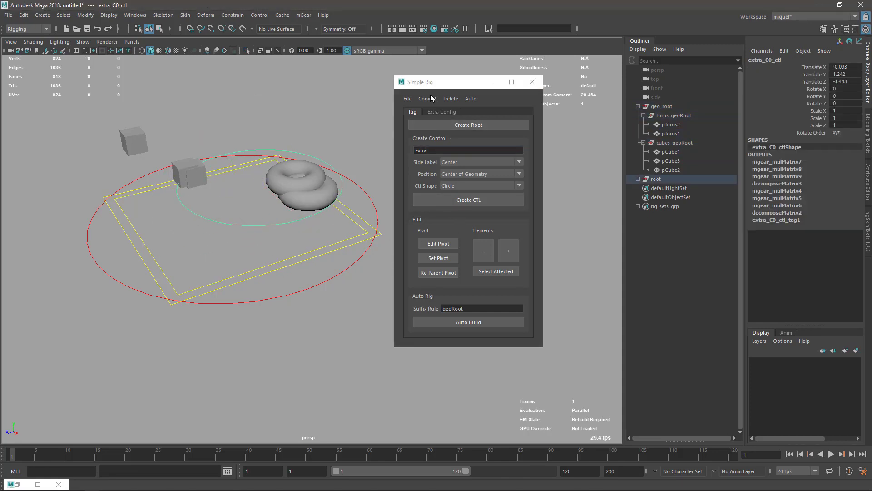
Try to delete the moved extra control's pivot and widen the command line output to read the full message
left_click(451, 98)
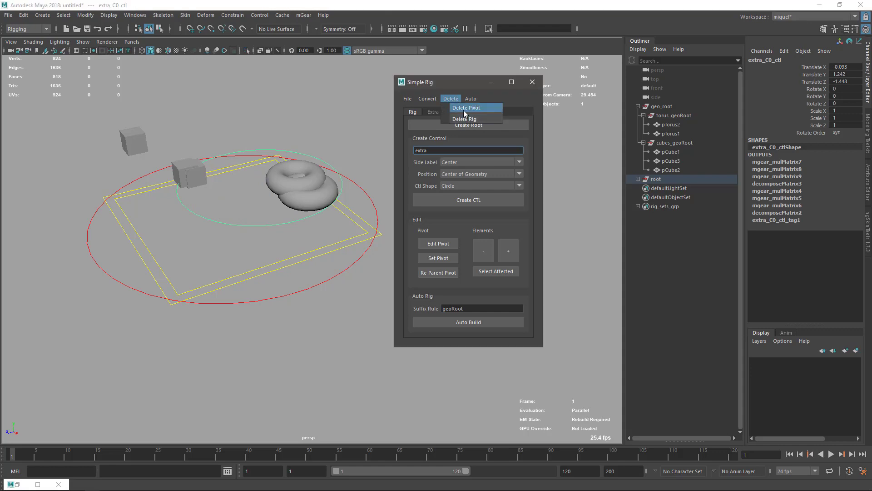
left_click(466, 110)
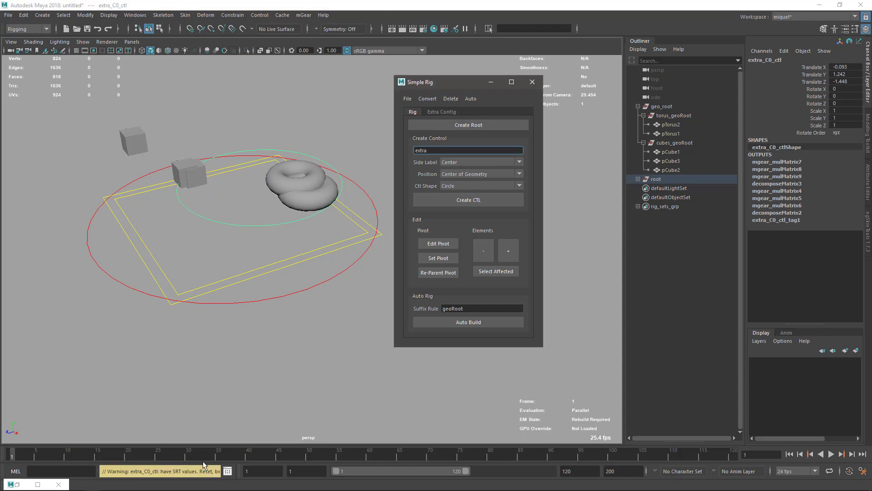
left_click_drag(98, 473, 46, 474)
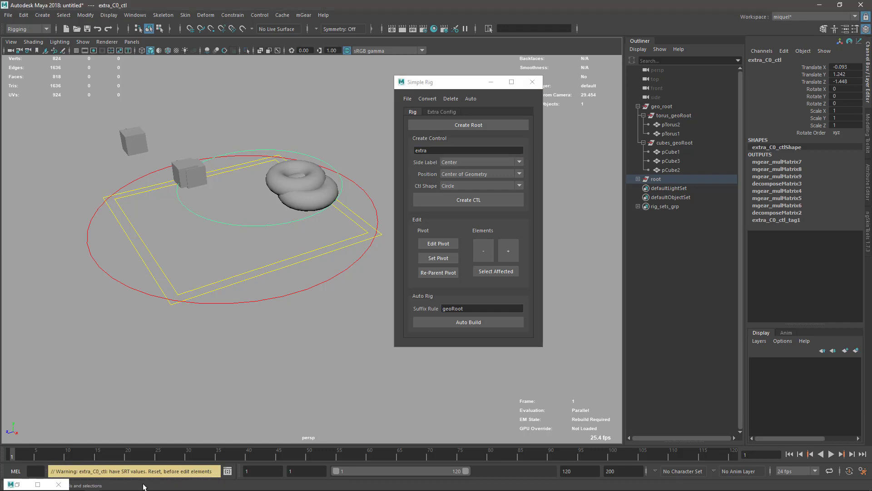
mouse_move(116, 473)
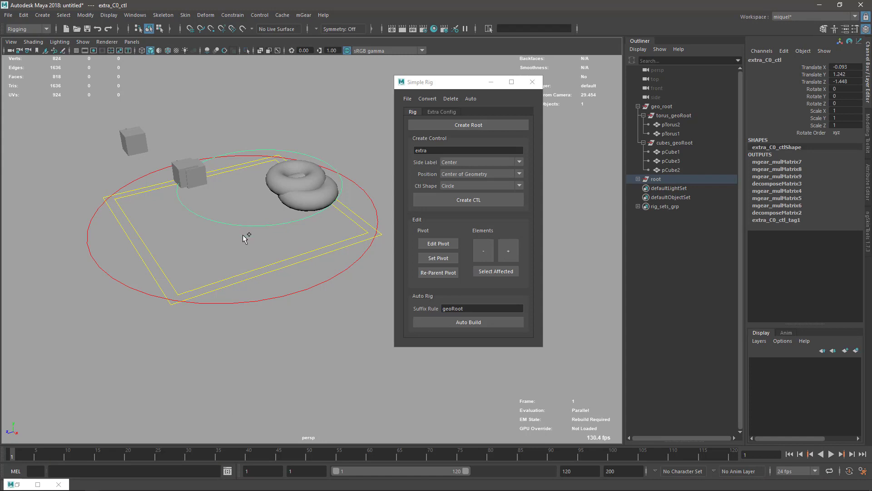
Undo the extra control's move, decline deleting the whole rig, and delete only the extra control's pivot
key("ctrl+z")
left_click(450, 99)
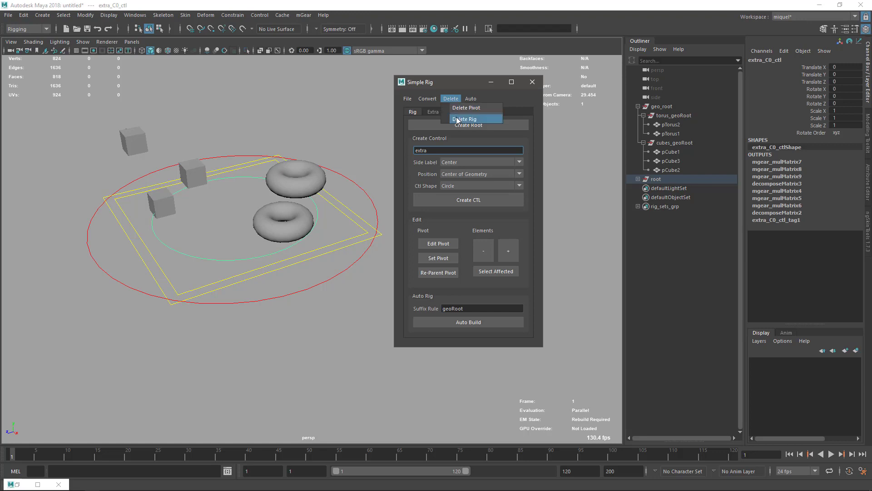
left_click(456, 119)
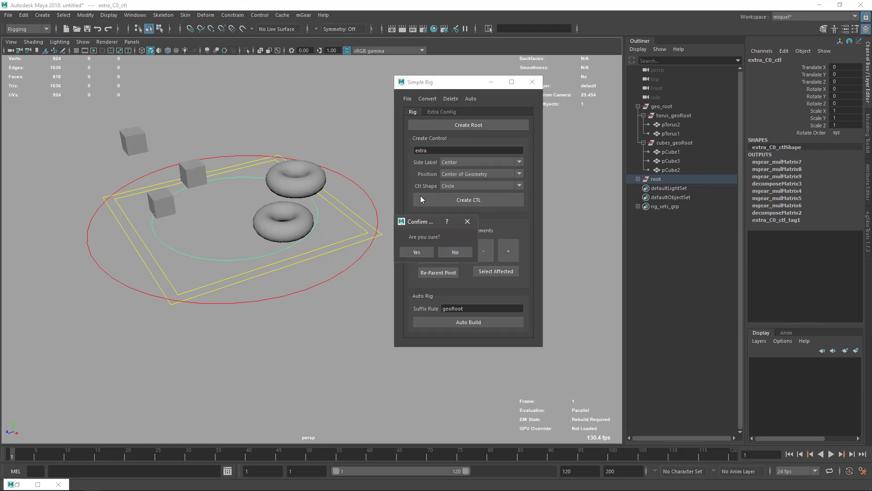
left_click(455, 252)
left_click(451, 99)
left_click(467, 110)
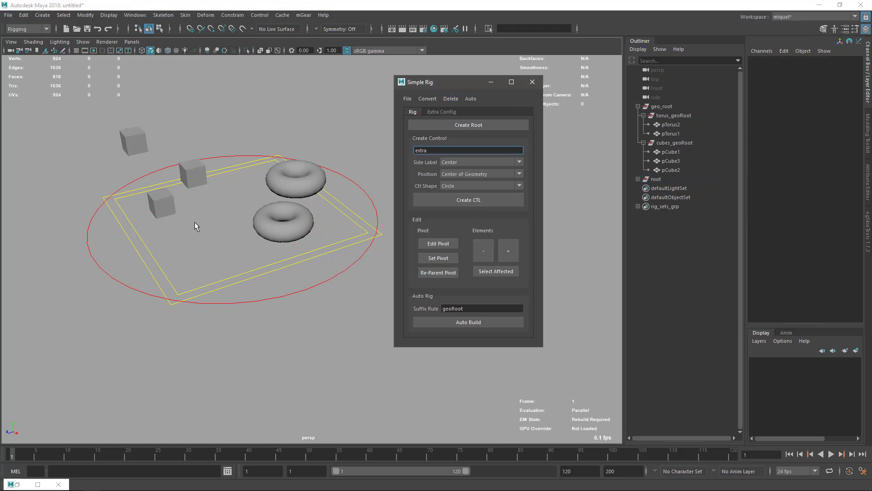
left_click_drag(295, 264, 299, 234, "alt")
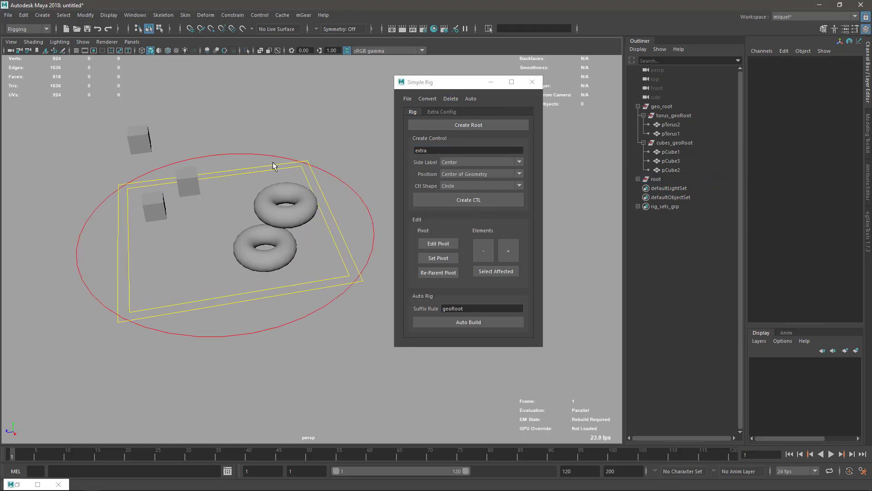
left_click_drag(86, 225, 255, 267, "alt")
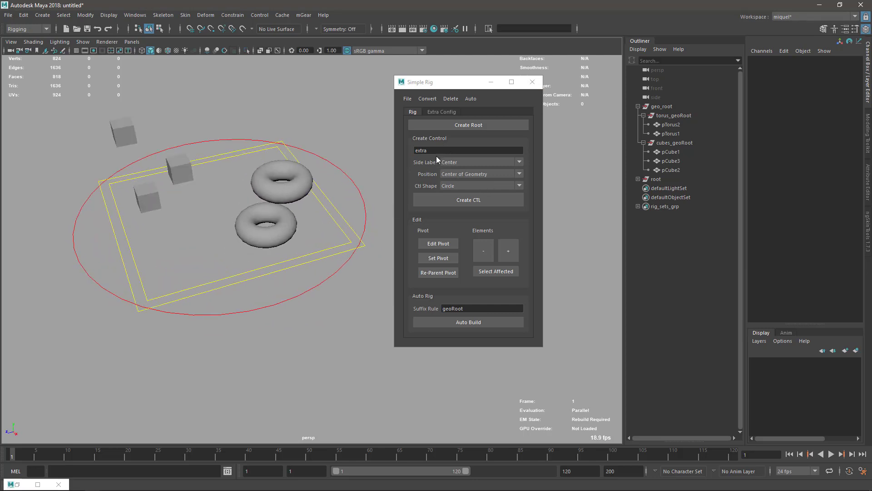
Create the circle control extra from pTorus1 and pCube1, centred on their geometry, and select it
left_click_drag(270, 239, 125, 244, "alt")
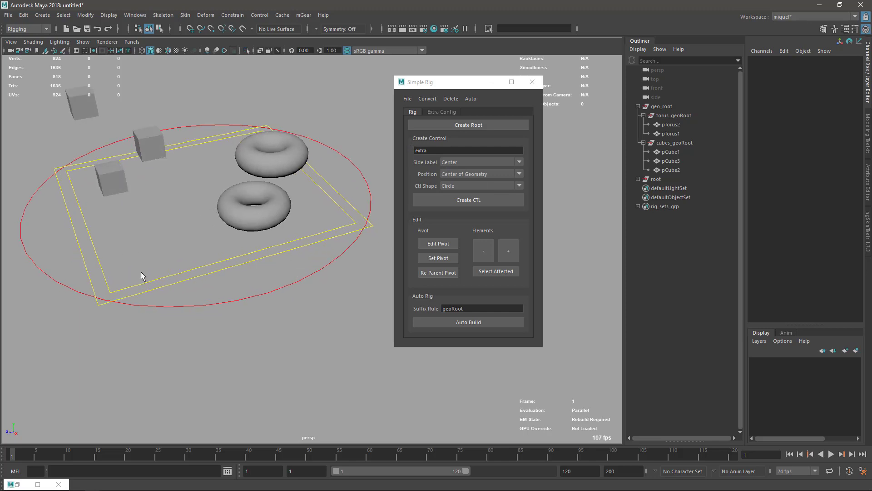
left_click(221, 214)
left_click(113, 182, "shift")
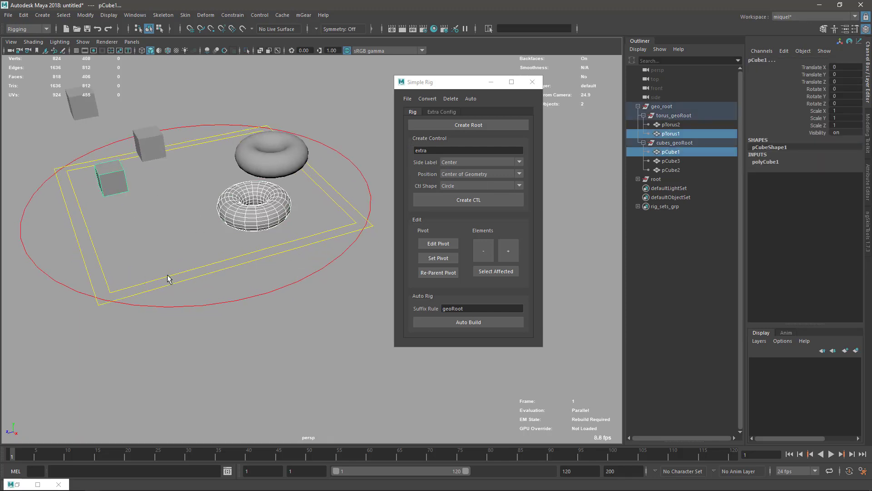
left_click(468, 200)
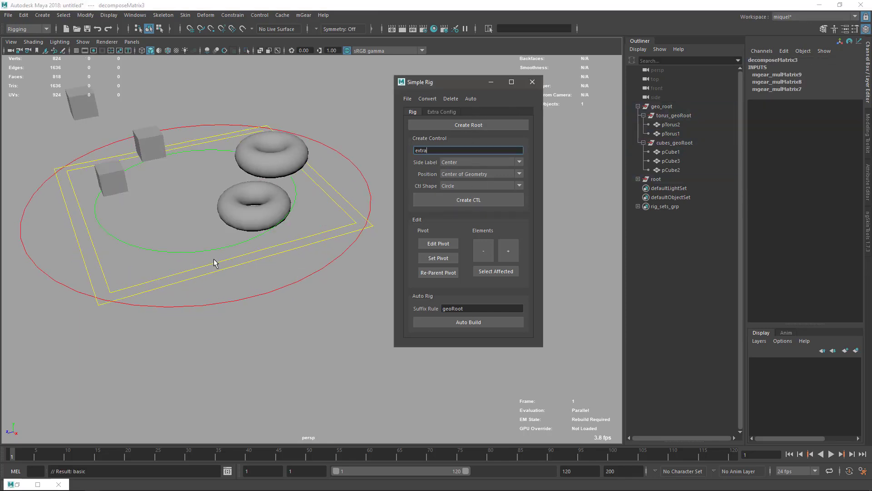
left_click(153, 251)
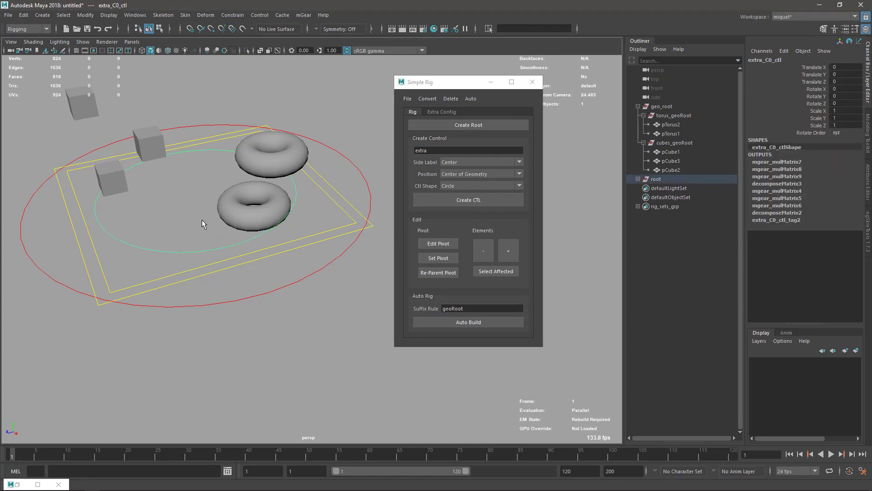
Try to edit the extra control's pivot while it is offset about -0.011, -0.015, 0.038 in XYZ, and undo the offset
left_click_drag(161, 222, 219, 198, "alt")
key("s")
key("w")
left_click_drag(201, 189, 200, 189)
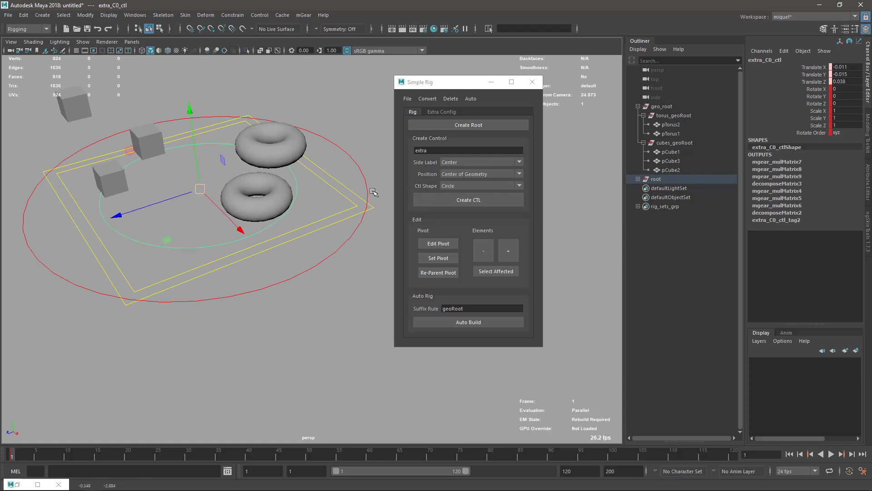
left_click(435, 246)
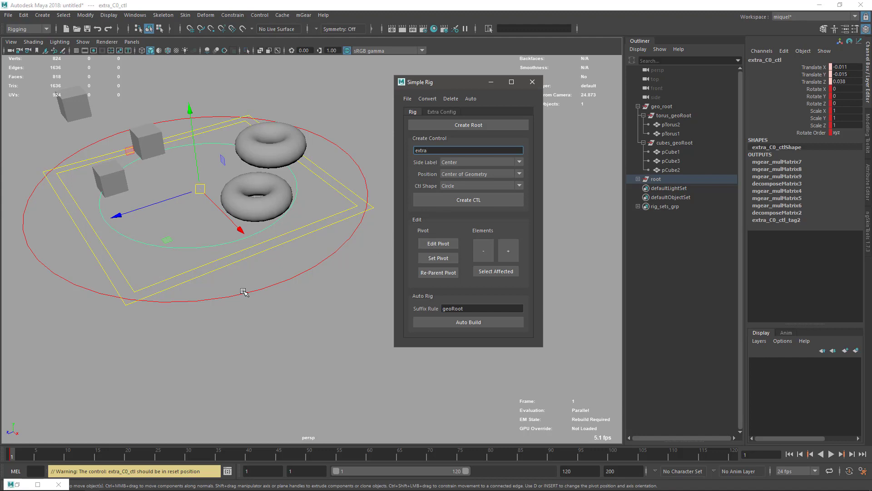
key("ctrl+z")
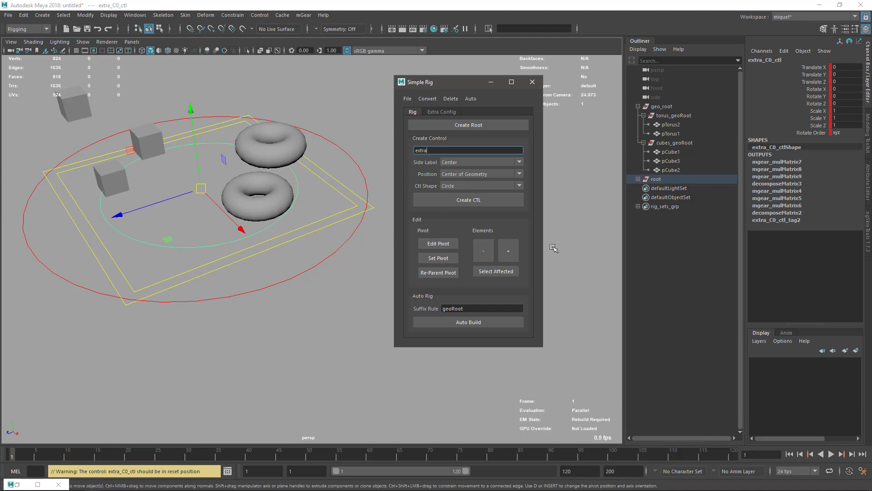
Edit the extra control's pivot, moving it to about 1.237, -0.223, -1.54 in X, Y and Z, and set it
left_click(429, 245)
left_click_drag(201, 189, 248, 195)
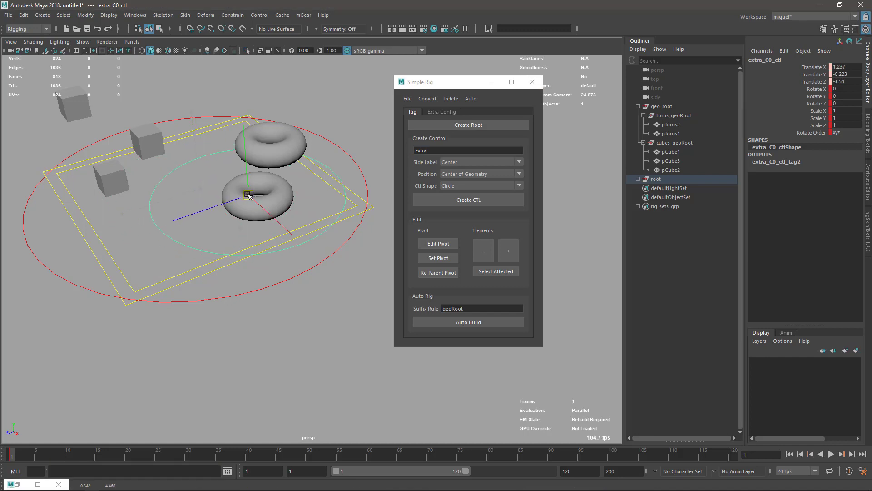
left_click(432, 258)
type("qq")
Add pTorus2 to the extra control's elements and test the control with a small move that is undone
left_click(296, 137)
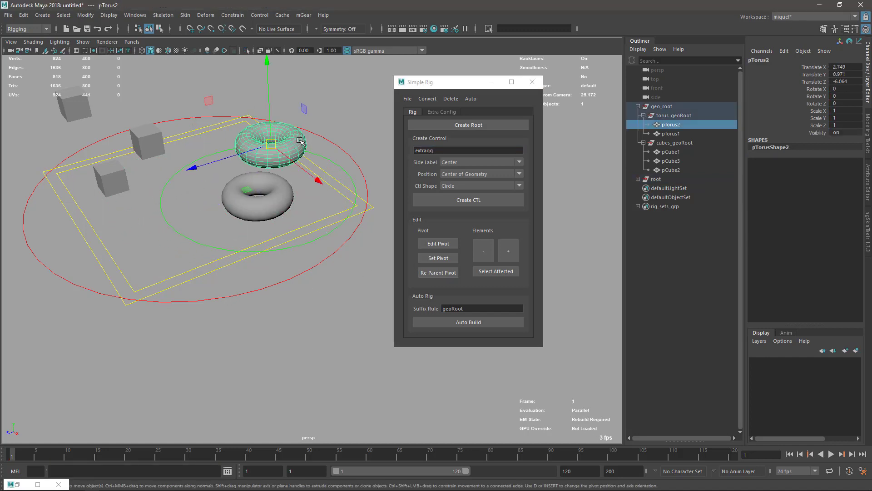
left_click(354, 186, "shift")
left_click(508, 251)
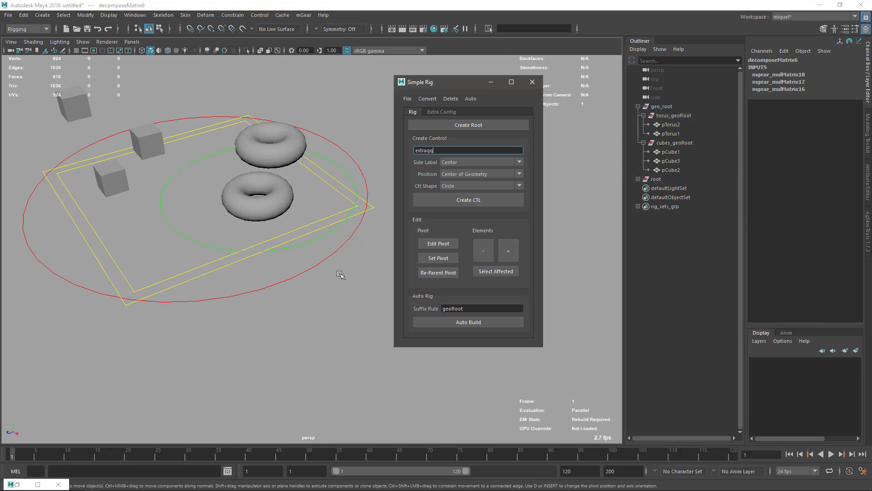
left_click(197, 241)
left_click_drag(258, 194, 268, 195)
key("ctrl+z")
key("q")
Remove pCube1 from the extra control's elements and test the control with a small move that is undone
left_click(113, 170)
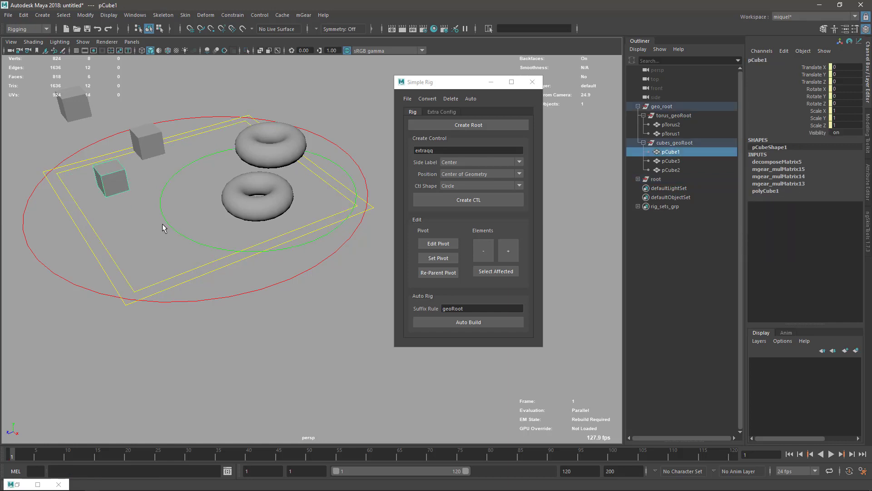
left_click(186, 237, "shift")
left_click(486, 254)
left_click(188, 236)
left_click(182, 233)
key("w")
left_click(260, 190)
left_click(185, 239)
left_click_drag(208, 230, 181, 252)
left_click_drag(260, 192, 270, 192)
key("ctrl+z")
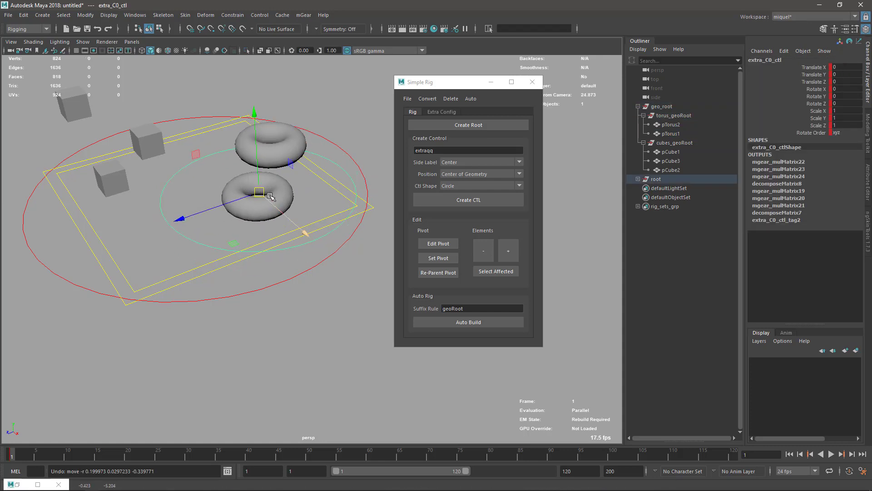
left_click(288, 273)
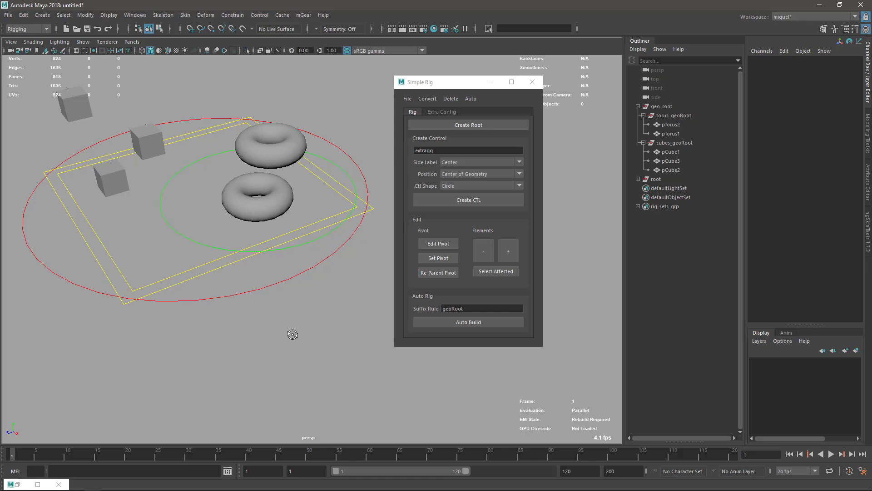
Select the objects affected by the extra control and inspect them
left_click_drag(294, 336, 290, 319, "alt")
left_click(482, 272)
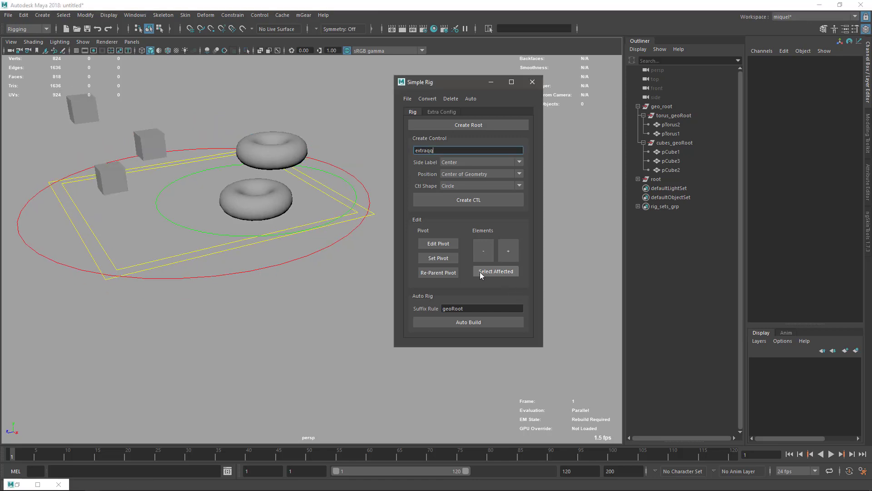
left_click(497, 271)
mouse_move(272, 260)
left_mouse_down("alt")
mouse_move(295, 270)
mouse_move(263, 261)
mouse_move(273, 274)
left_mouse_up("alt")
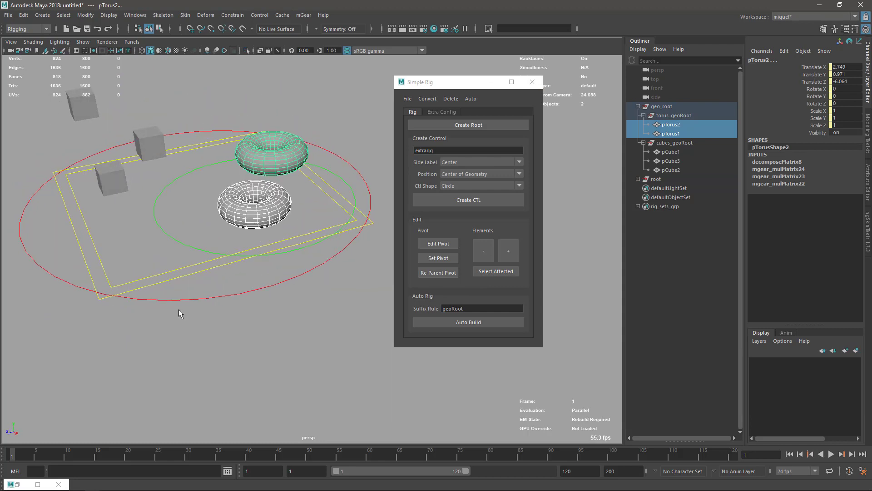
left_click_drag(177, 325, 245, 334, "alt")
left_click_drag(342, 333, 295, 257, "alt")
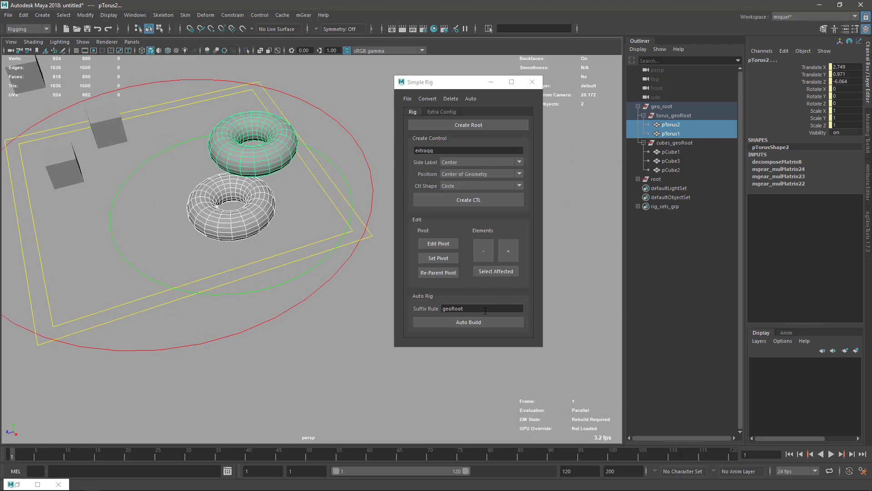
left_click_drag(301, 299, 318, 268, "alt")
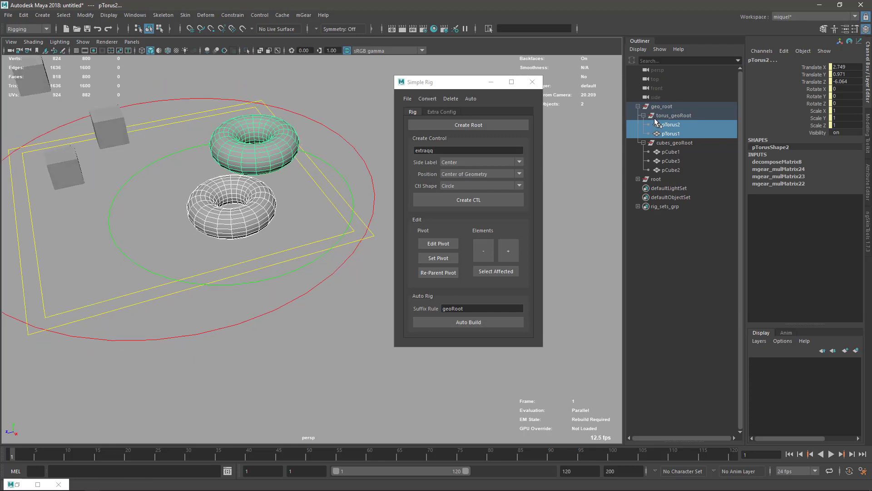
Deselect the toruses and delete the whole rig, confirming the deletion
double_click(478, 310)
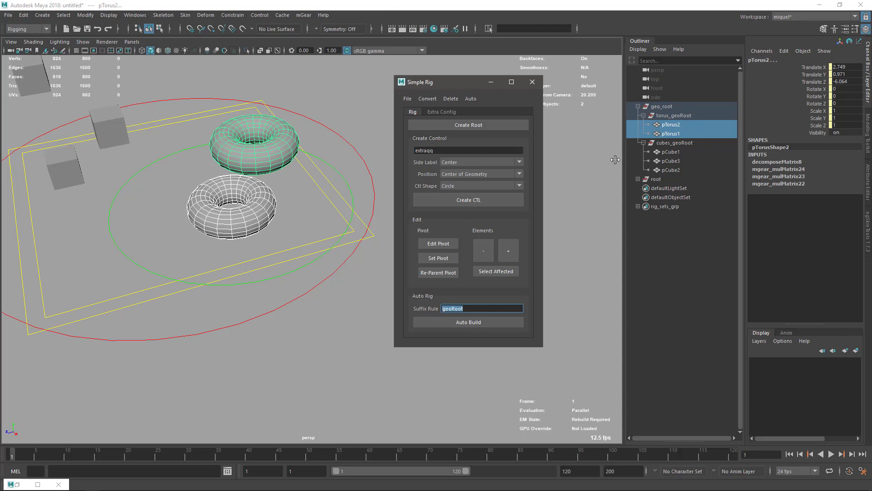
left_click(268, 298)
middle_click_drag(282, 224, 295, 227, "alt")
left_click_drag(295, 231, 314, 253, "alt")
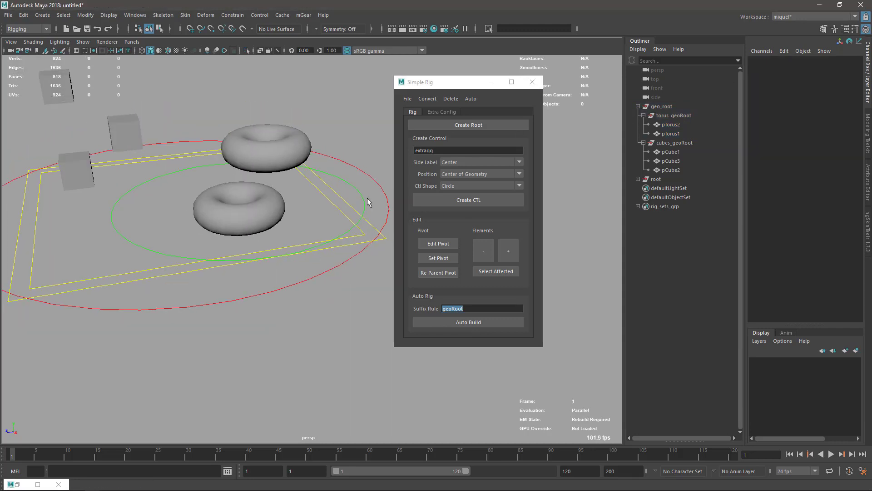
left_click(451, 98)
left_click(468, 119)
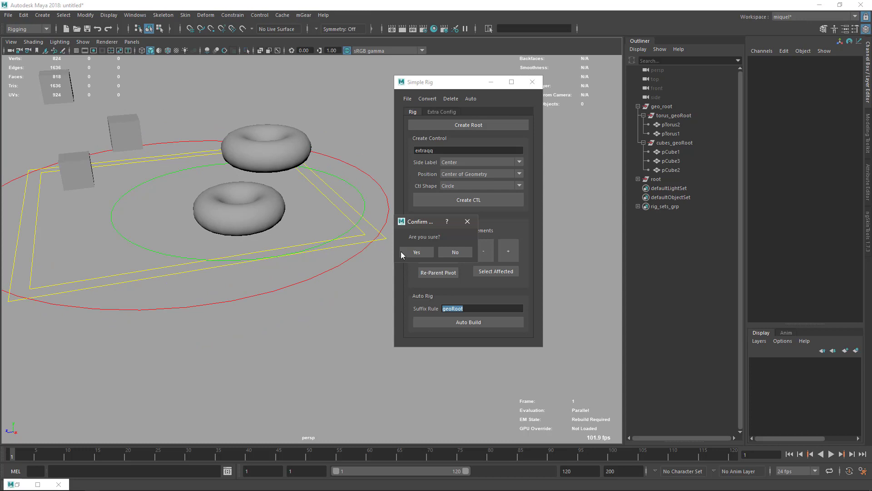
left_click(414, 252)
mouse_move(327, 208)
left_mouse_down("alt")
mouse_move(347, 214)
mouse_move(336, 195)
left_mouse_up("alt")
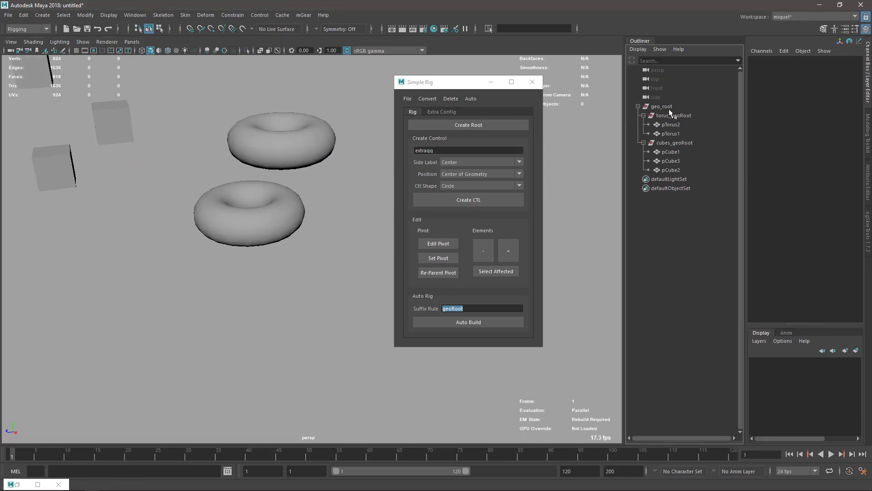
Auto-build a rig from geo_root using the suffix rule geoRoot
left_click(669, 107)
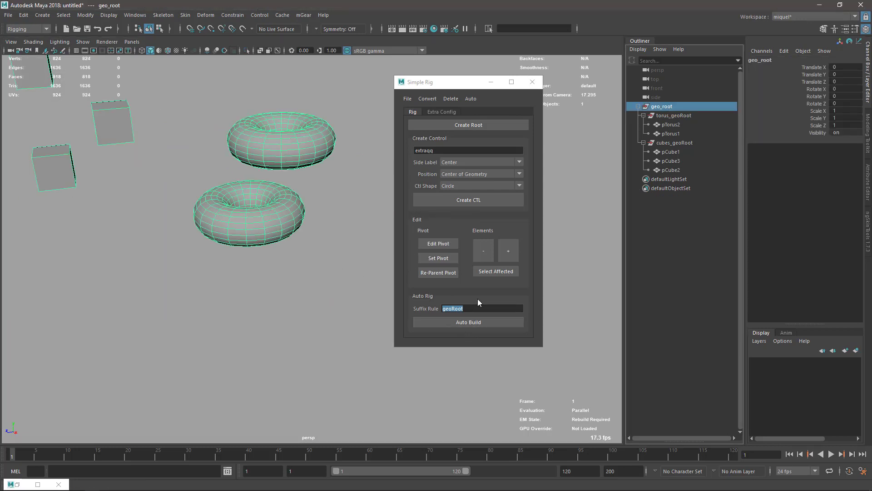
left_click(494, 323)
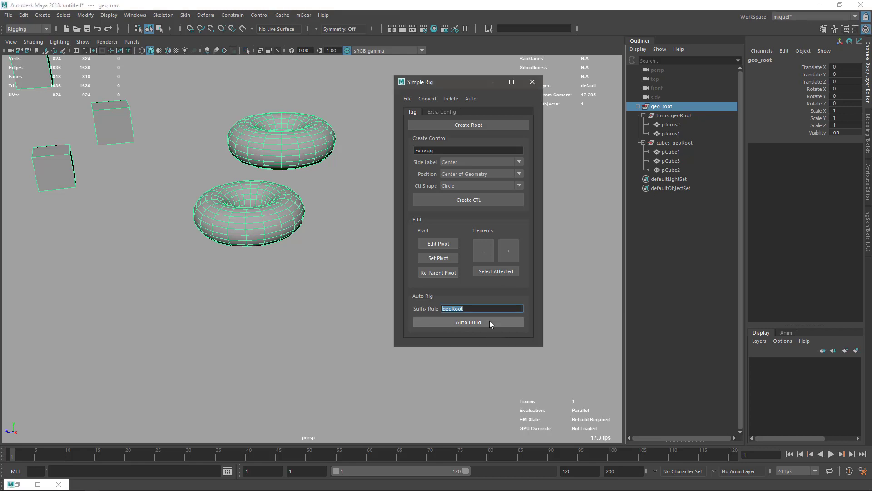
left_click_drag(257, 245, 320, 278, "alt")
Test the auto-built torus control, undo the change, and select the cubes control to check it
left_click(361, 319)
left_click_drag(363, 321, 166, 229, "alt")
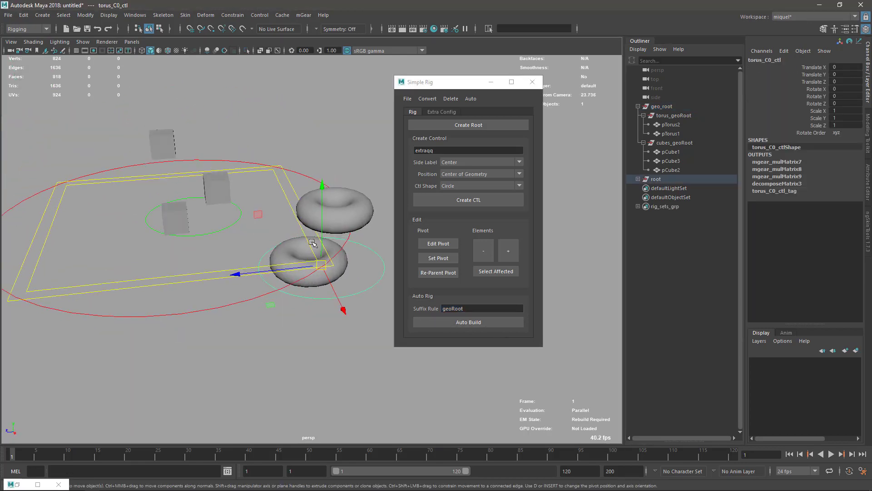
key("ctrl+z")
left_click(194, 202)
left_click_drag(203, 223, 273, 277, "alt")
Expand the full hierarchy under the rig's root group to examine the generated controls
left_click(661, 179)
left_click(638, 180)
left_click(643, 188, "shift")
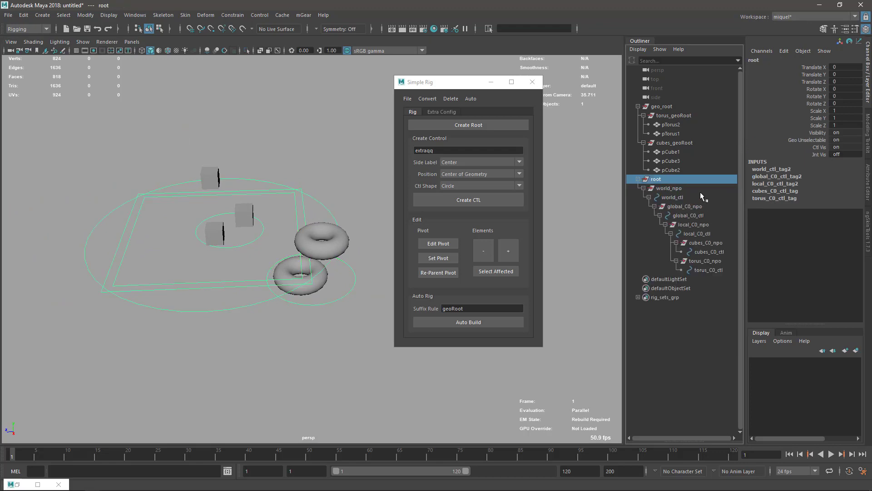
middle_click_drag(262, 341, 260, 347, "alt")
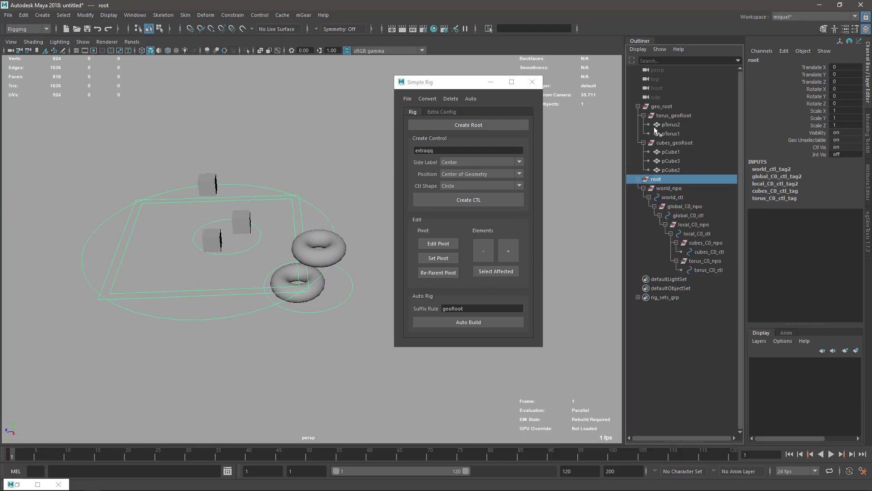
Try parenting geo_root under the rig's root group, then undo the parenting and clear the selection
left_click(661, 105)
left_click_drag(661, 137, 664, 178)
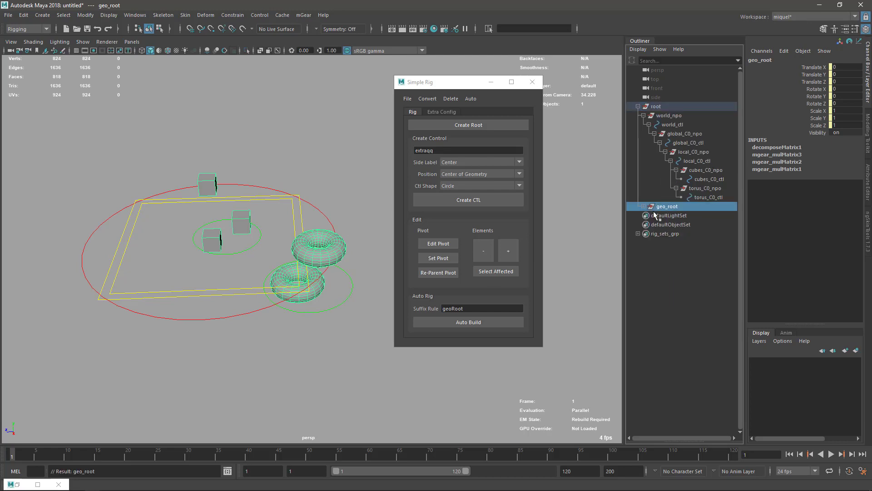
key("ctrl+z")
left_click(338, 349)
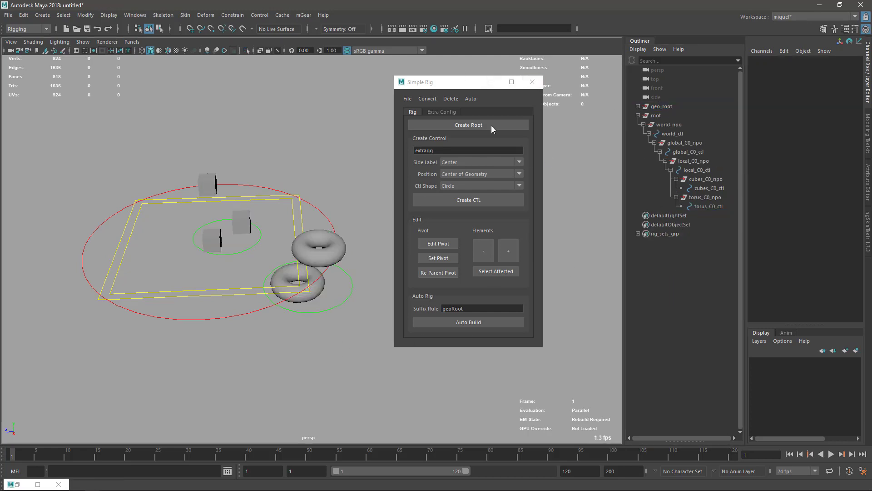
Delete the whole rig and auto-build it again from geo_root with the suffix rule geoRoot
left_click(449, 100)
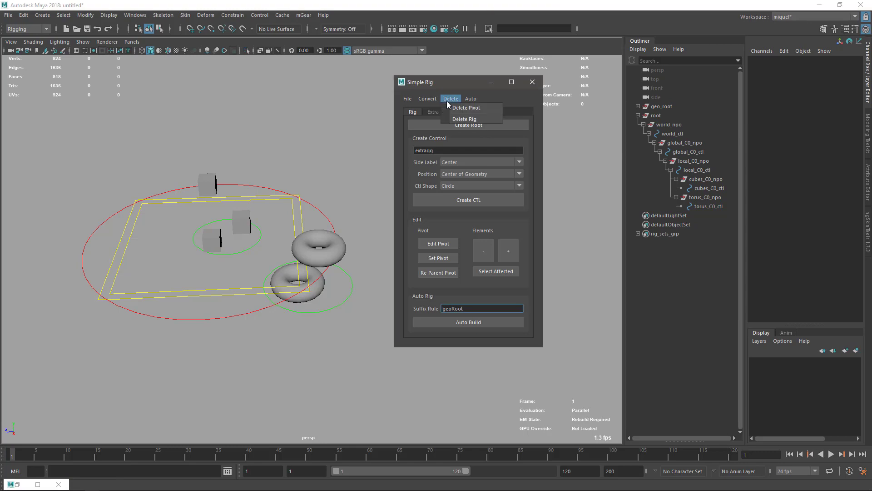
left_click(464, 118)
left_click_drag(260, 287, 232, 292, "alt")
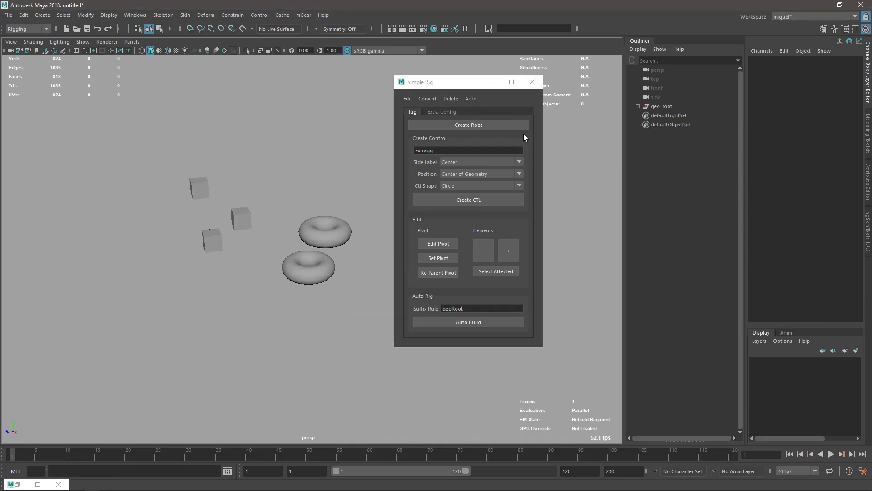
left_click(659, 108)
left_click(465, 321)
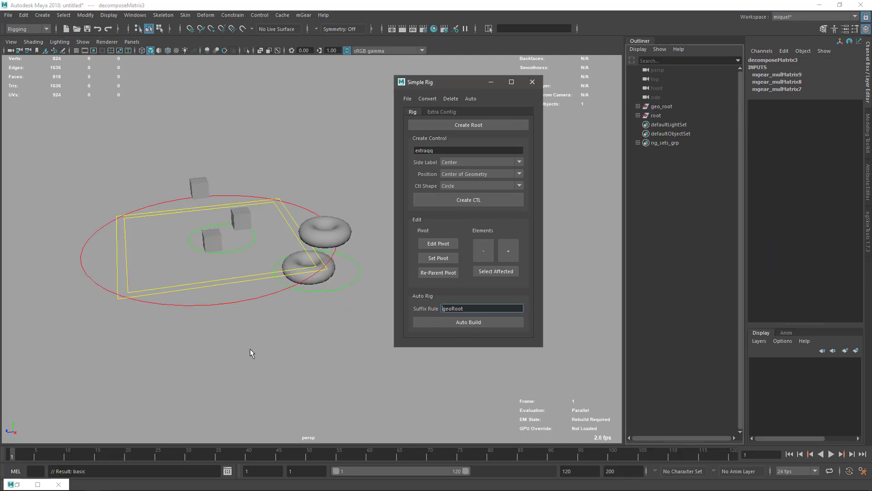
Edit the torus control's pivot, moving it to about -0.854, 1.784, -1.406 in X, Y and Z, and set it
left_click(339, 289)
left_click_drag(340, 312, 325, 307, "alt")
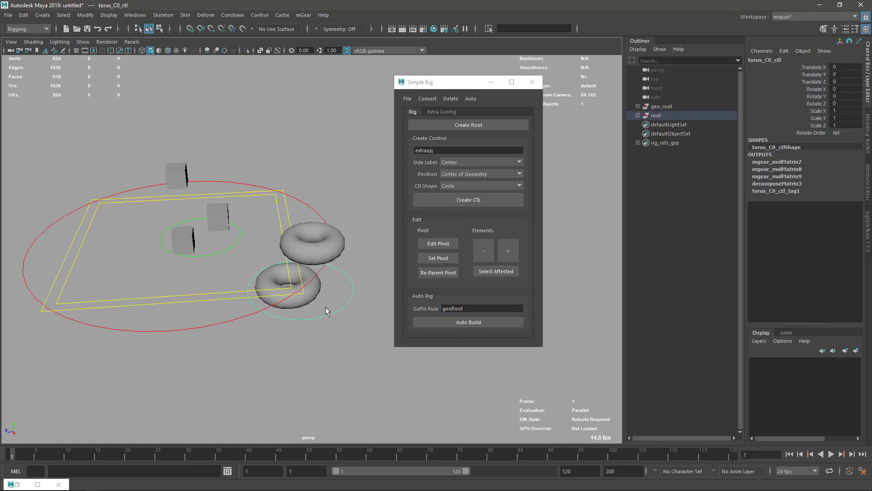
left_click(439, 245)
left_click(331, 313)
key("w")
left_click_drag(300, 290, 328, 244)
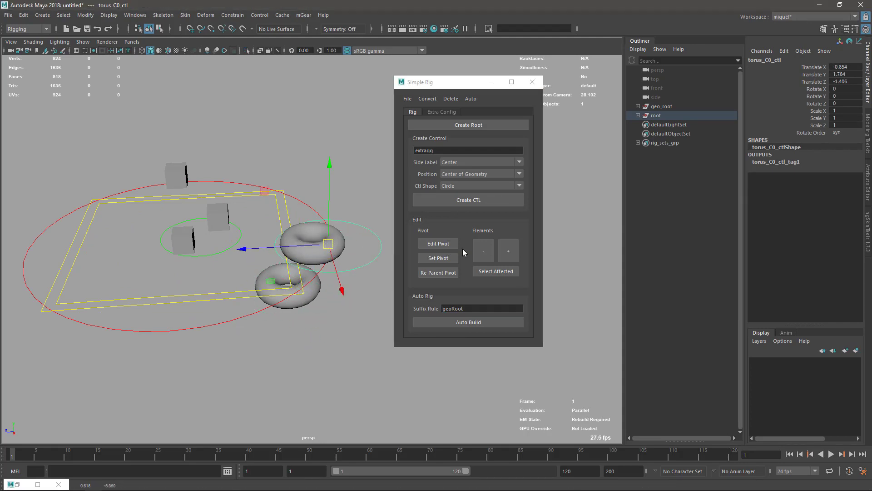
left_click(439, 258)
left_click_drag(357, 326, 333, 323, "alt")
Select the torus and cubes controls, then test-move the cubes control alone and undo the move
key("q")
left_click(330, 283)
left_click(345, 264)
left_click(236, 247, "shift")
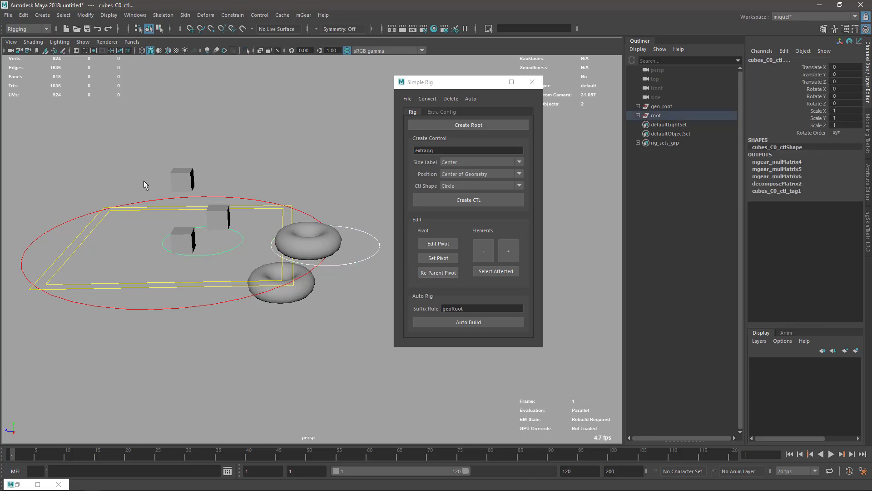
left_click(216, 254)
key("w")
key("ctrl+z")
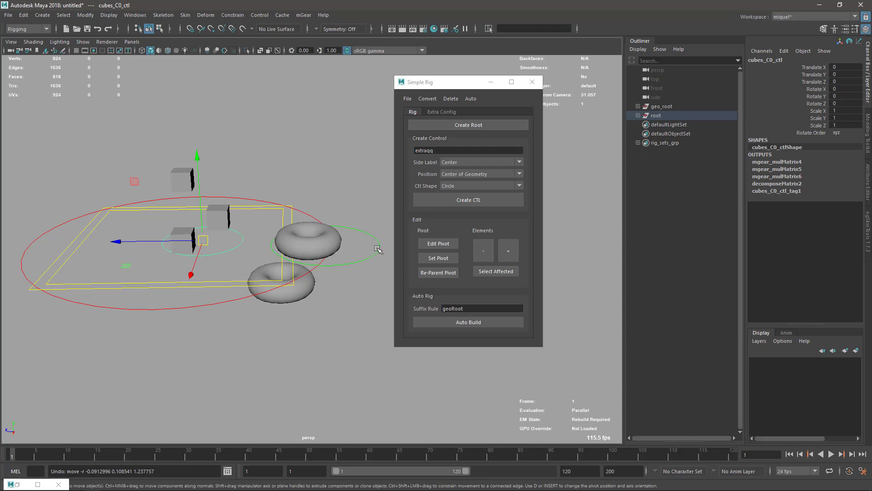
Re-parent the torus control's pivot under the cubes control and check both controls, undoing any test change
left_click(359, 262)
left_click(223, 249)
left_click(438, 272)
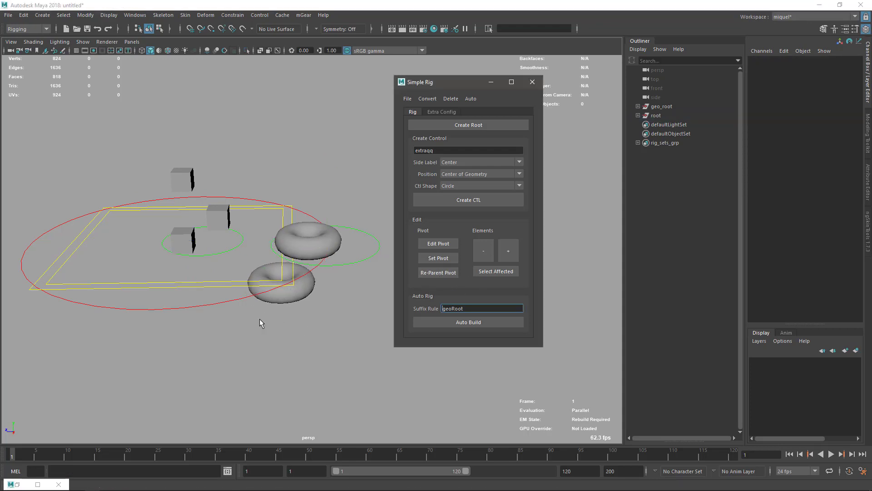
left_click(205, 287)
key("ctrl+z")
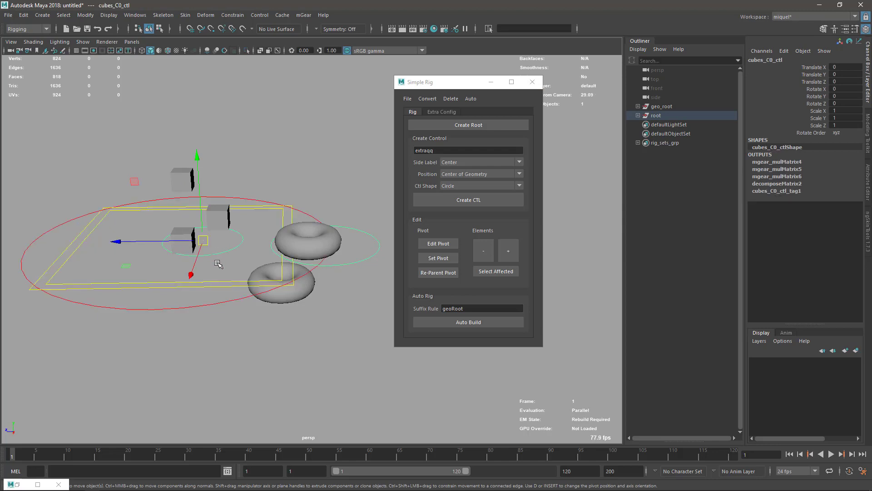
left_click(344, 265)
Display the Simple Rig tool's extra configuration settings
left_click_drag(286, 291, 179, 315, "alt")
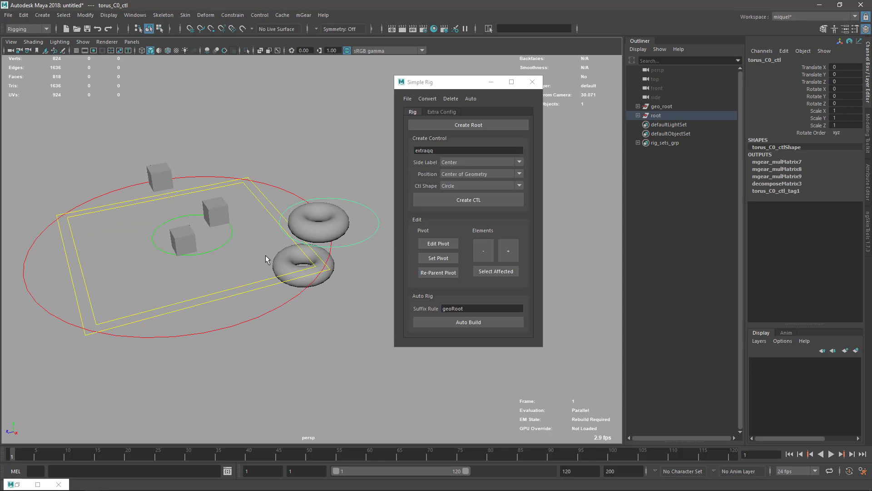
left_click_drag(247, 225, 258, 219, "alt")
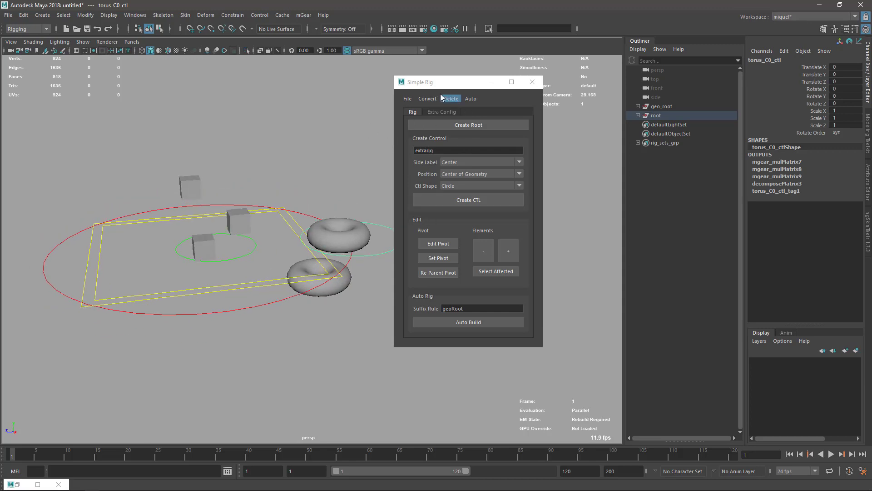
left_click_drag(445, 82, 451, 81)
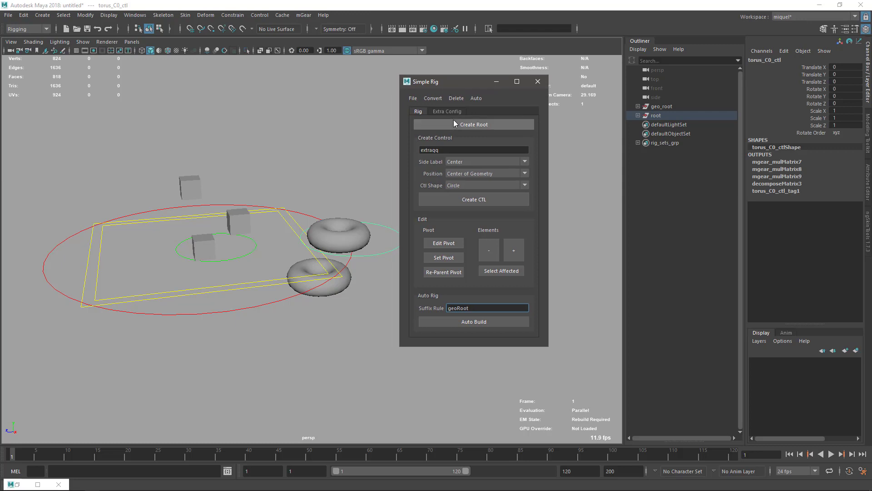
left_click(450, 112)
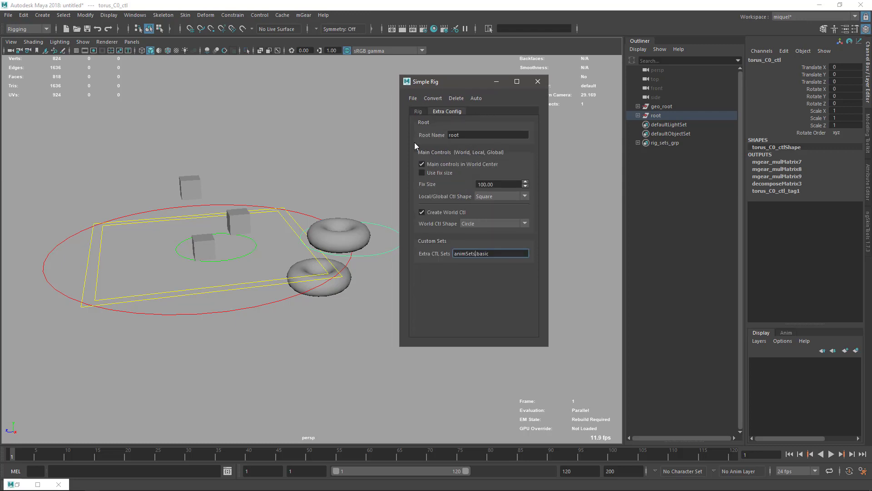
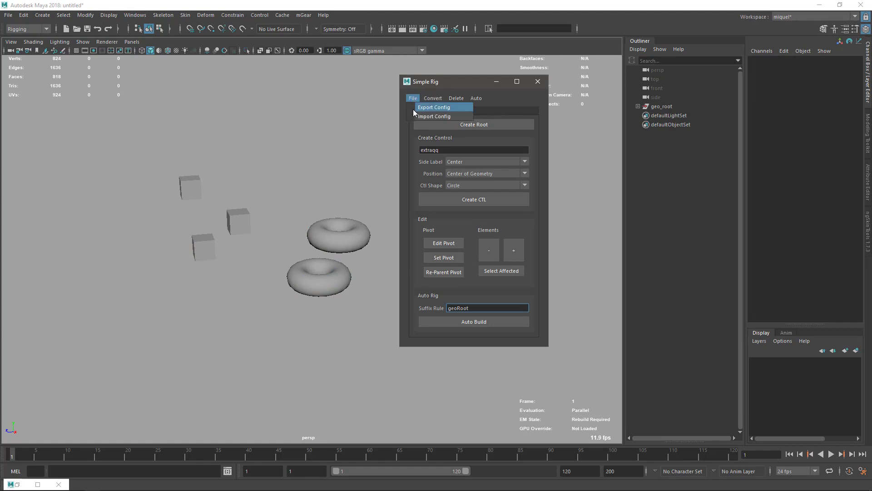
Import the Simple Rig configuration file from the Desktop folder to rebuild the rig
left_click(416, 113)
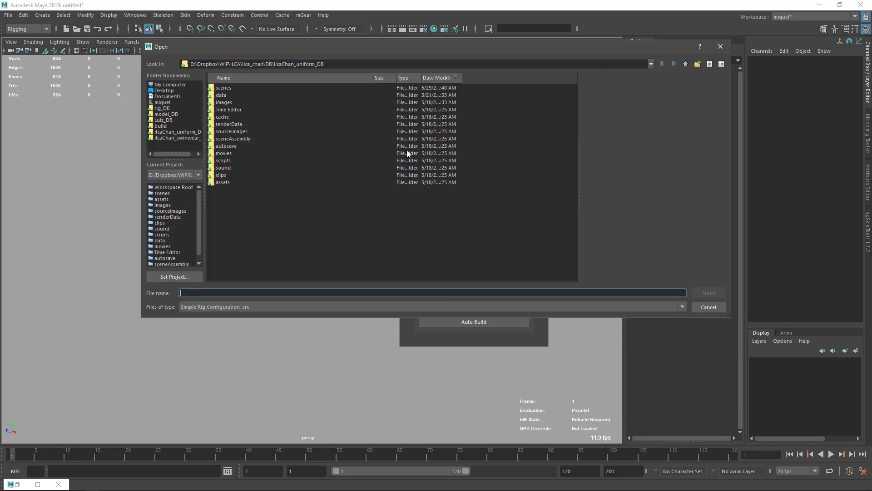
left_click(164, 91)
double_click(225, 89)
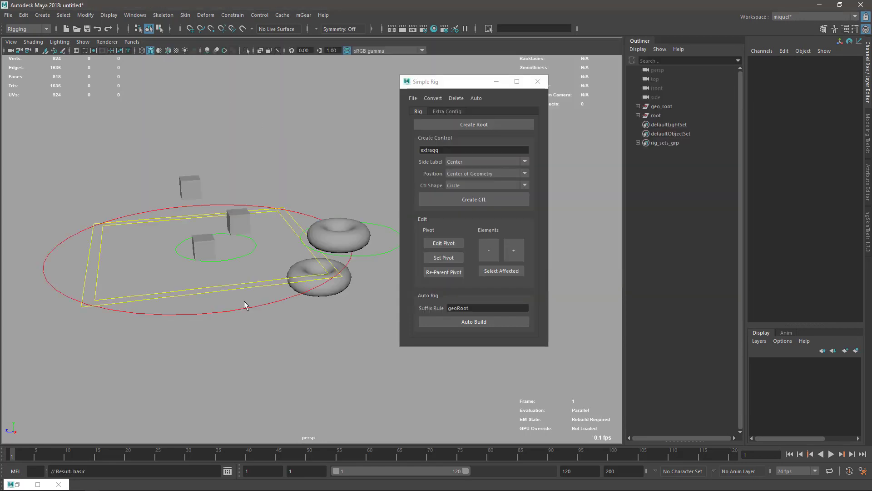
Test-move the rebuilt cubes control, undo the move, and select the world control to inspect the rig
left_click_drag(244, 301, 200, 279, "alt")
left_click(221, 262)
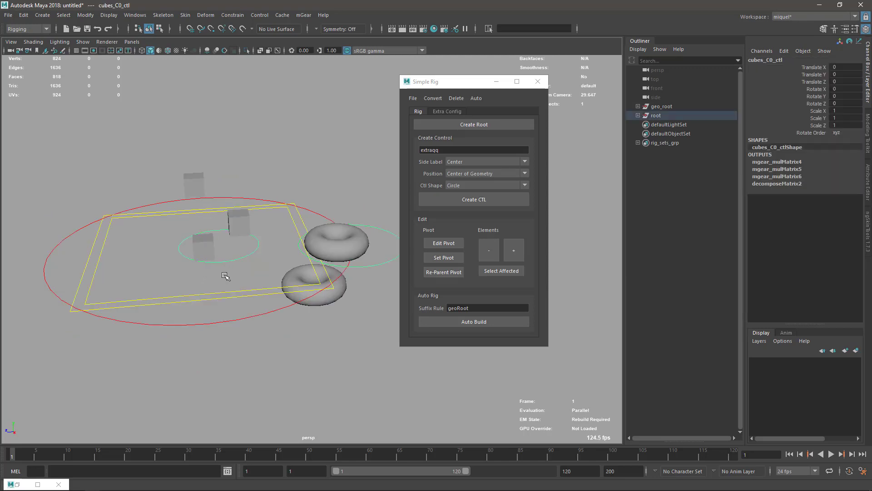
key("w")
mouse_move(203, 247)
left_mouse_down()
mouse_move(236, 250)
mouse_move(218, 246)
left_mouse_up()
key("ctrl+z")
key("q")
left_click(203, 325)
key("w")
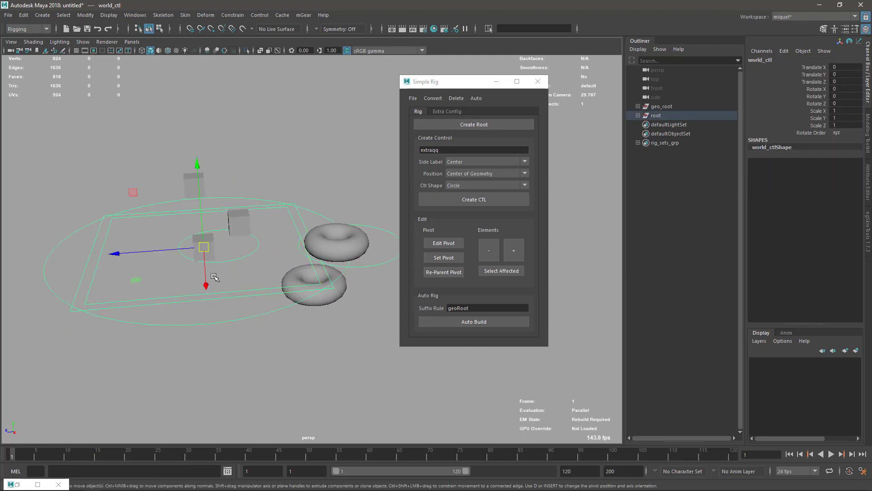
left_click_drag(214, 277, 163, 312, "alt")
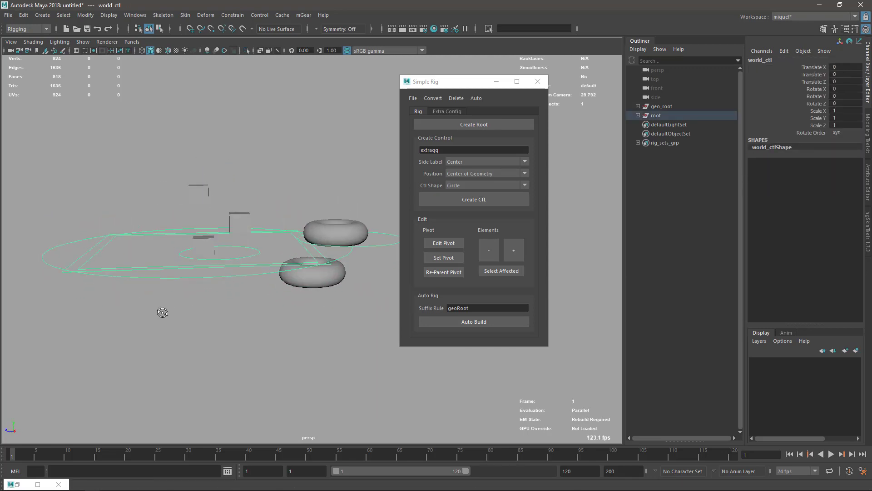
left_click_drag(212, 347, 197, 234, "alt")
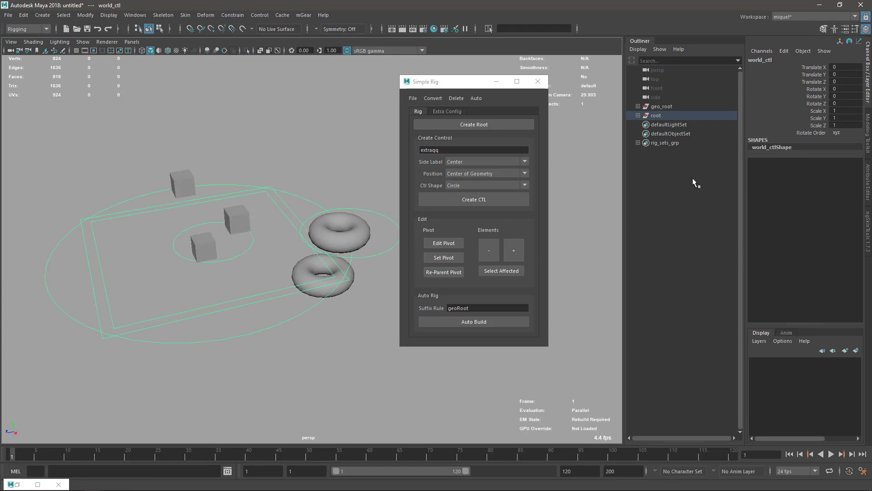
Expand geo_root and its torus_geoRoot group in the hierarchy, then delete the whole rig
left_click(638, 107)
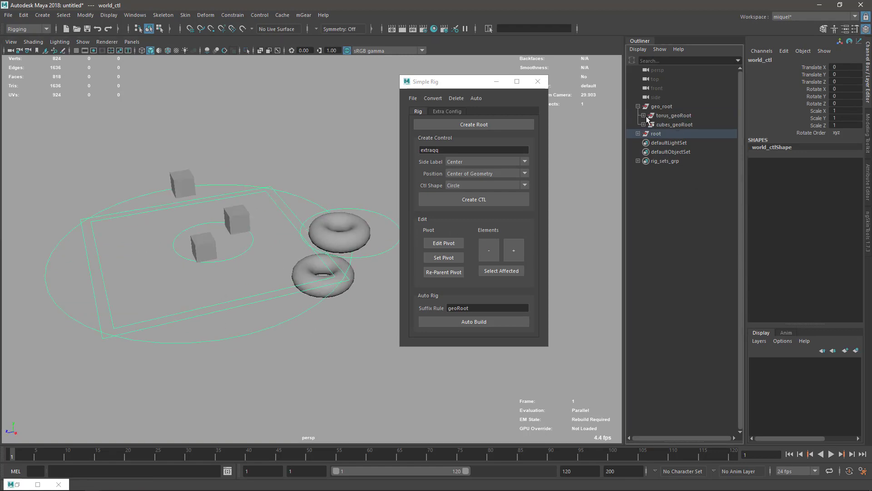
left_click(643, 116)
left_click(285, 354)
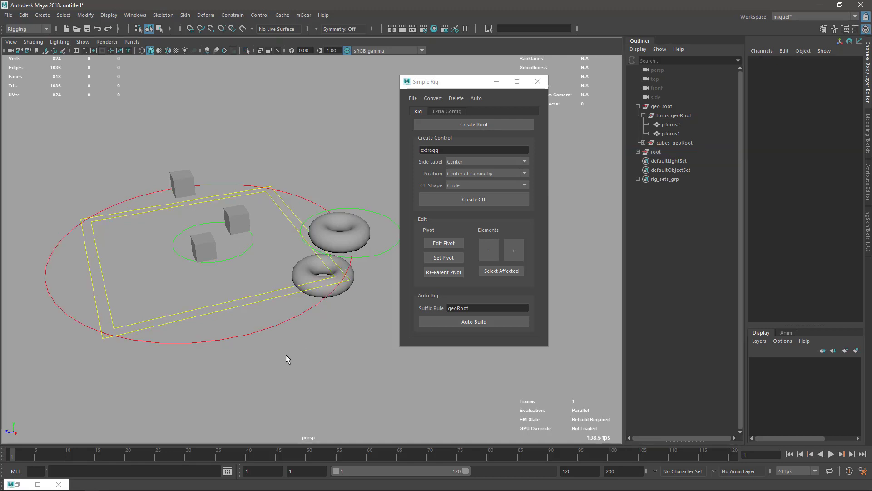
left_click(456, 98)
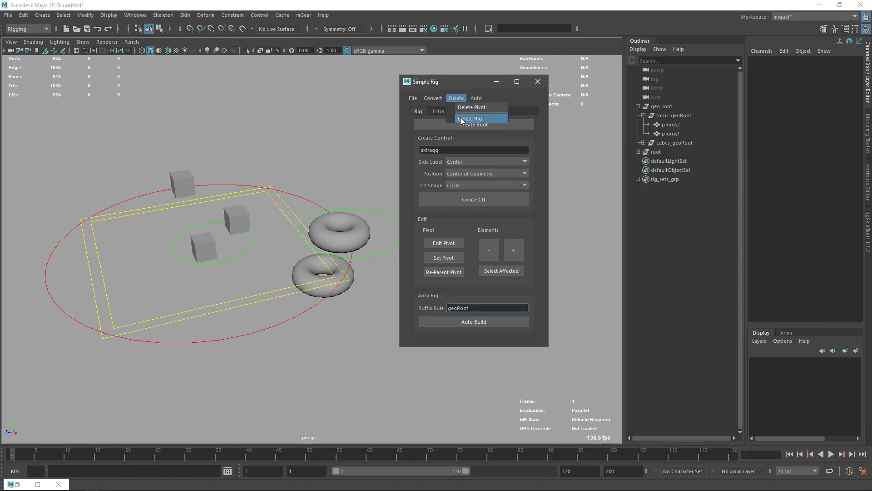
left_click(462, 119)
left_click(429, 250)
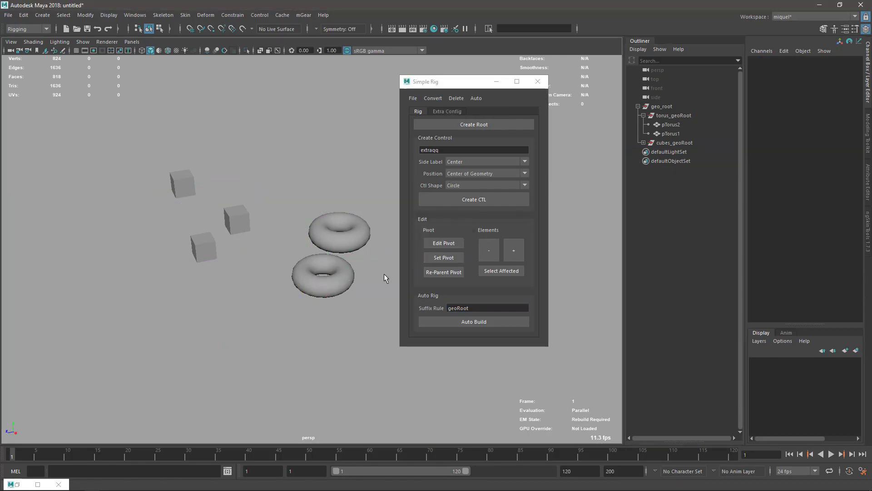
Tilt and reshape pTorus2 freehand, shifting it slightly, then clear the selection
left_click(671, 125)
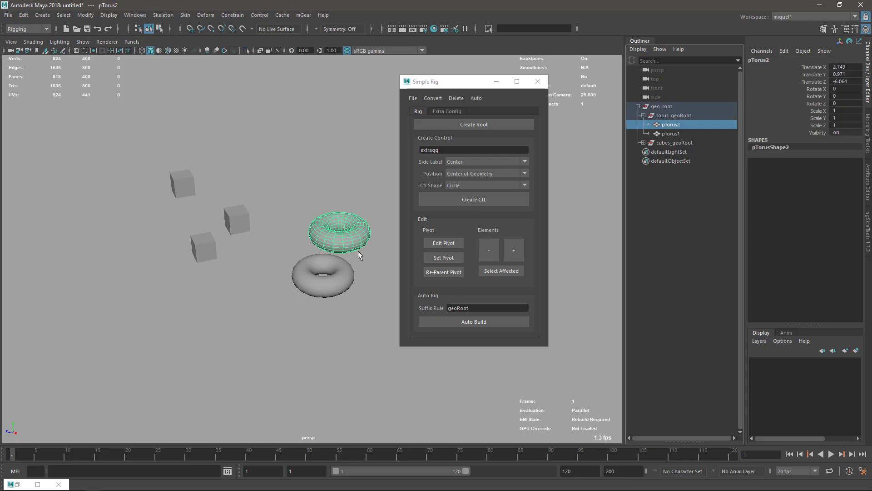
key("y")
left_click_drag(325, 232, 316, 224)
key("q")
left_click(341, 249)
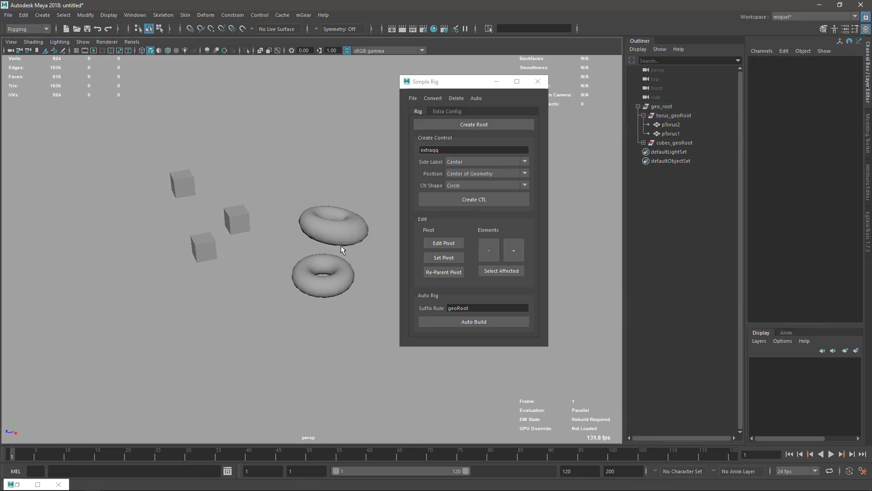
Duplicate pTorus2 twice inside torus_geoRoot and stack the copies above the original torus
left_click(673, 126)
key("ctrl+d")
key("w")
left_click_drag(341, 234, 350, 202)
key("q")
key("ctrl+d")
key("w")
key("q")
left_click(329, 360)
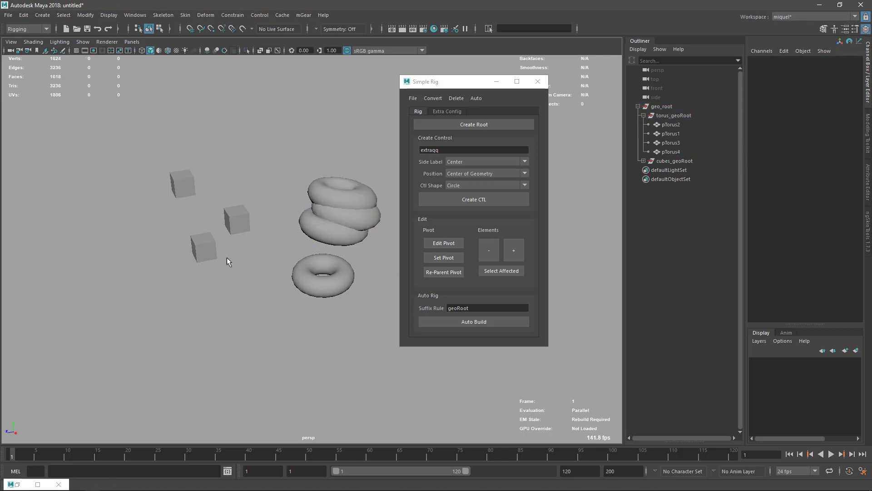
Examine which geometry the torus_geoRoot and cubes_geoRoot groups contain under geo_root
left_click_drag(300, 223, 282, 231, "alt")
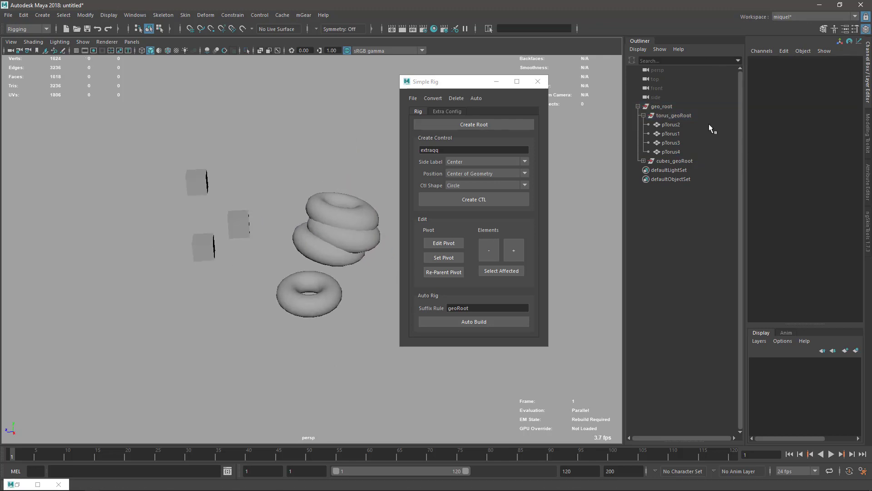
left_click(663, 117)
left_click(643, 115)
left_click(644, 124)
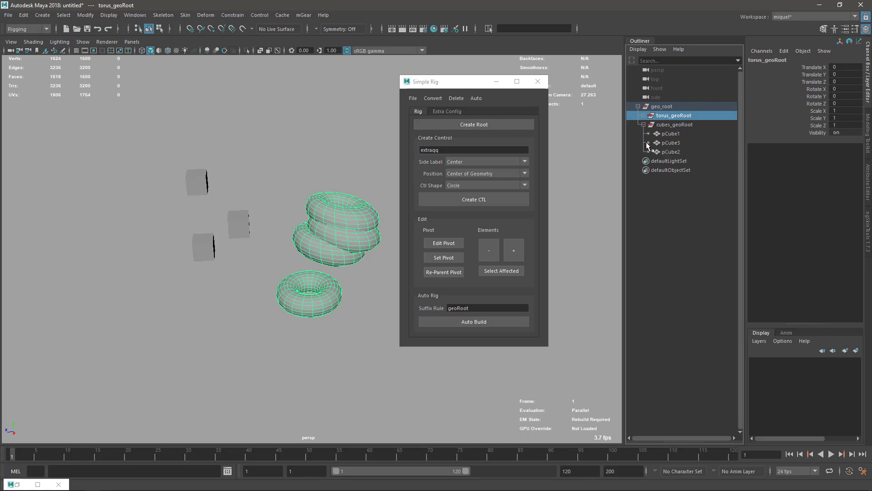
left_click(667, 125)
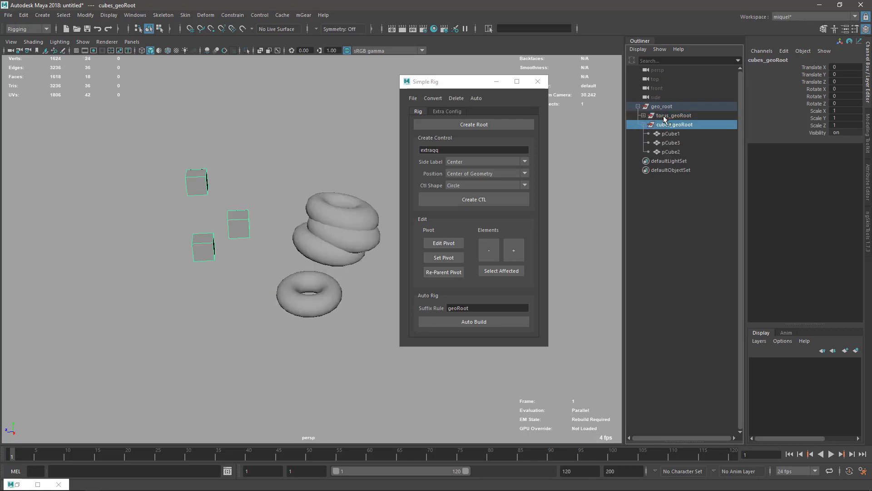
left_click(666, 117)
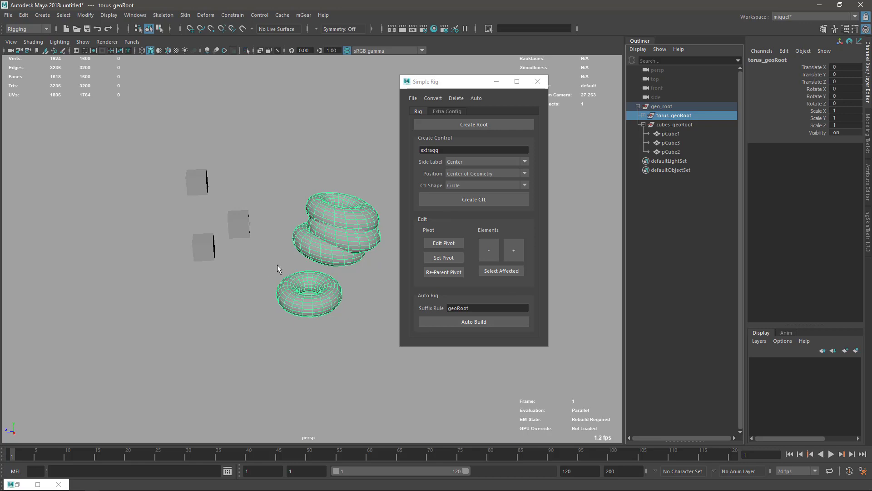
left_click_drag(277, 264, 286, 272, "alt")
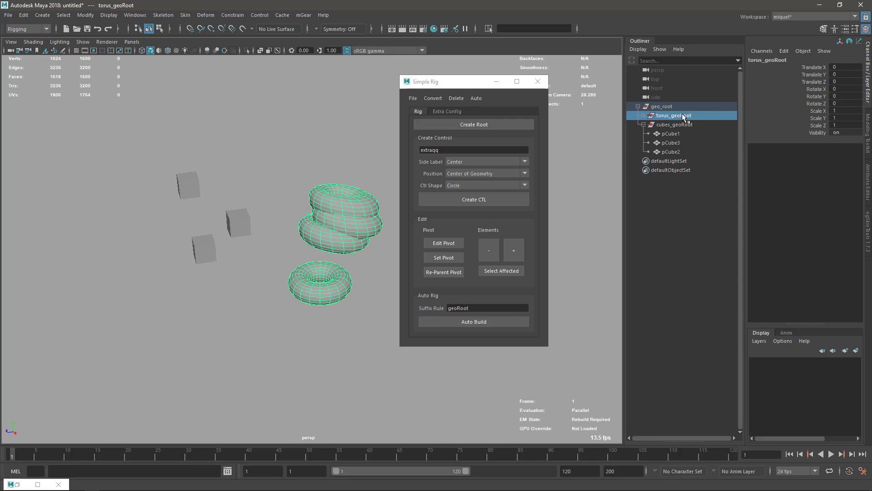
middle_click_drag(281, 197, 307, 207, "alt")
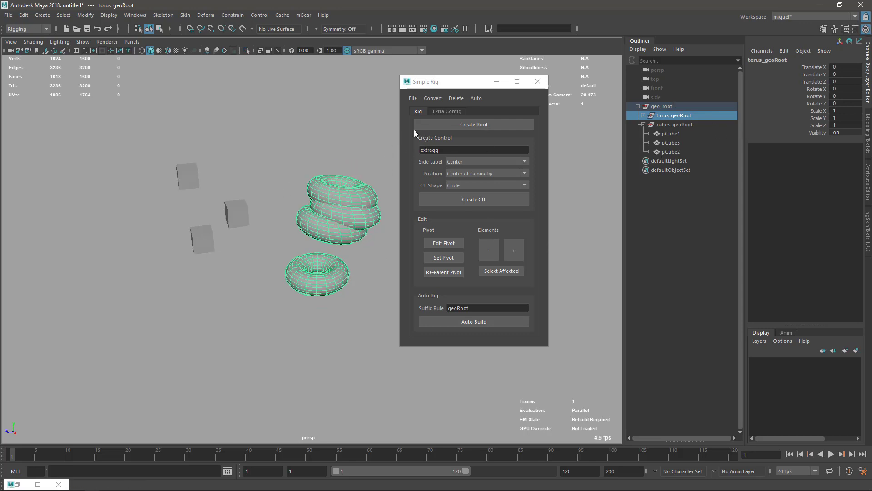
Import the saved Simple Rig configuration from the Desktop again, applying it to the updated torus geometry
left_click(413, 98)
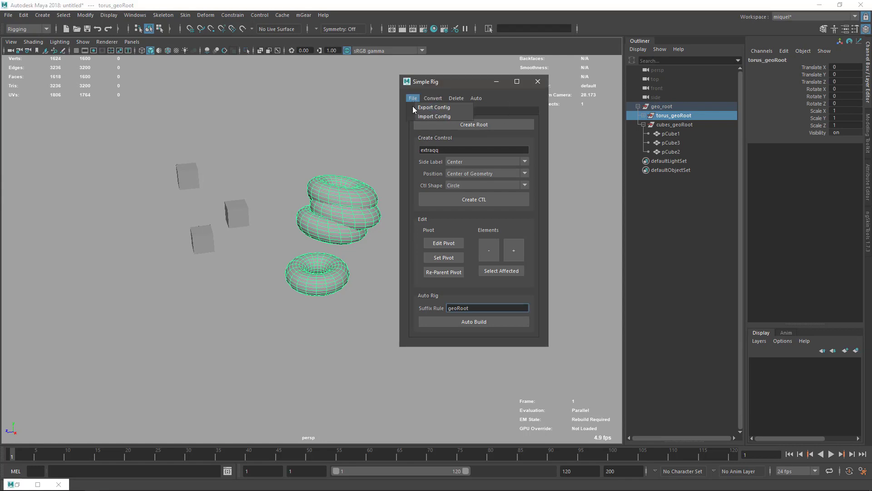
left_click(427, 116)
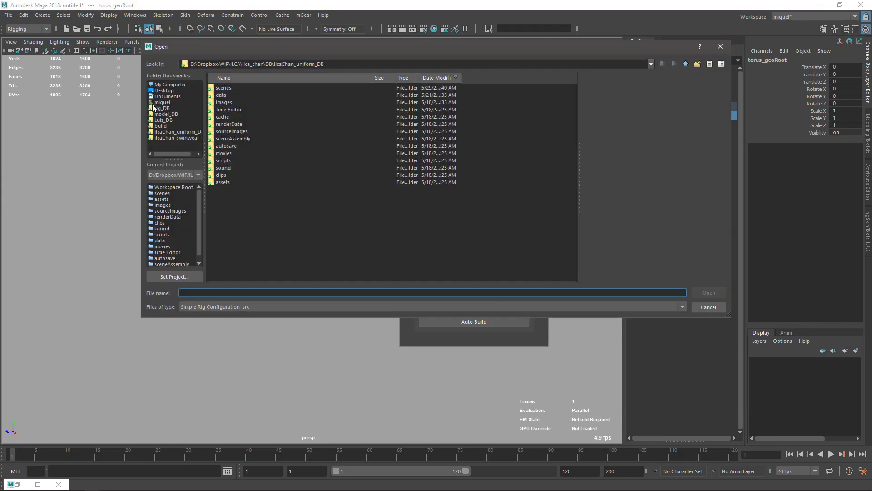
left_click(165, 91)
double_click(230, 88)
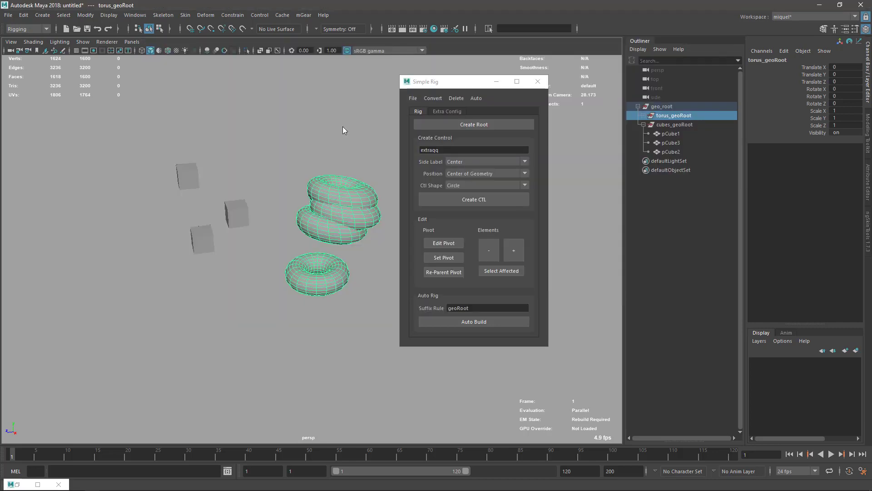
Test-move the torus control and the cubes control, undoing the moves to restore their positions
left_click(364, 257)
left_click_drag(348, 239, 349, 257)
key("ctrl+z")
left_click(235, 251)
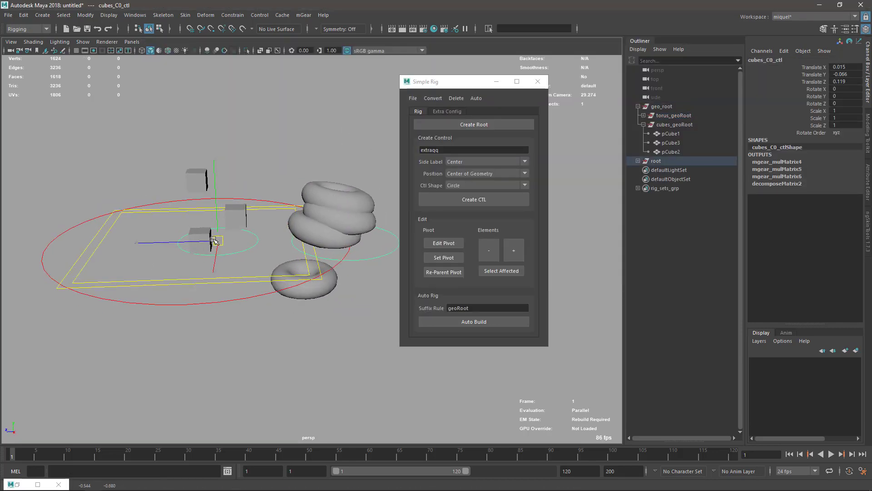
left_click_drag(313, 337, 327, 314, "alt")
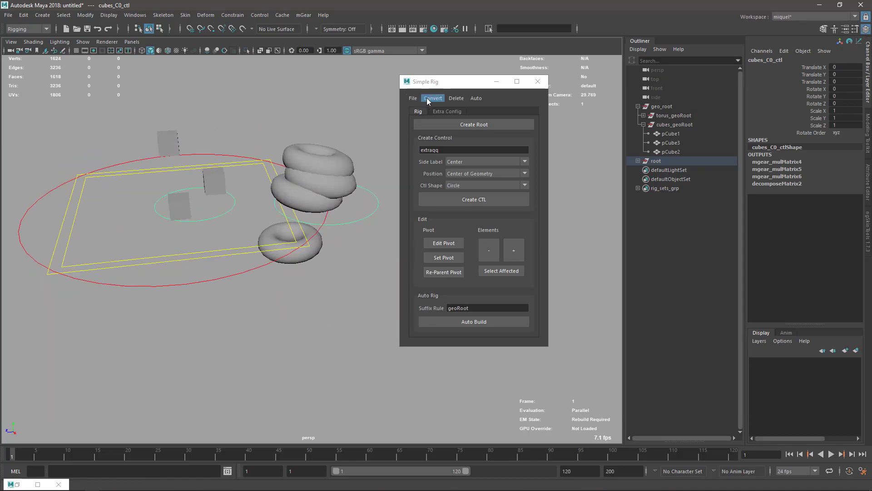
left_click_drag(386, 122, 366, 140, "alt")
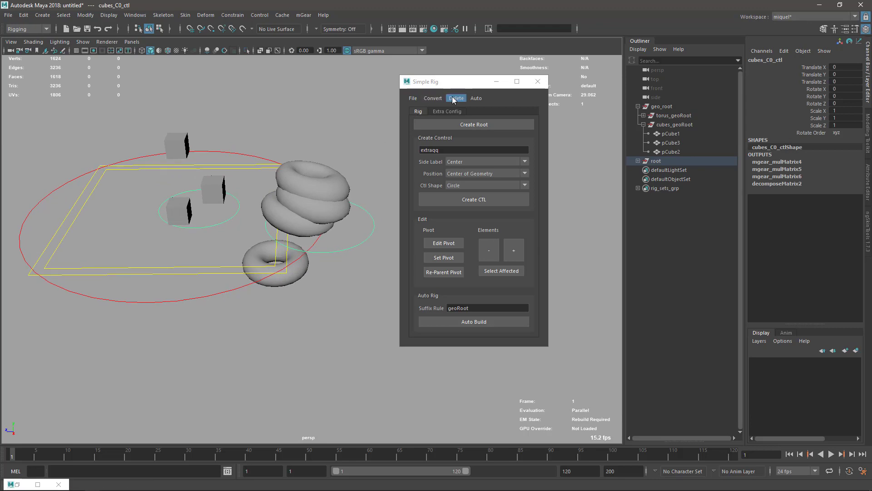
View the Shifter conversion options, then clear the selection and move the Simple Rig window aside
left_click(436, 99)
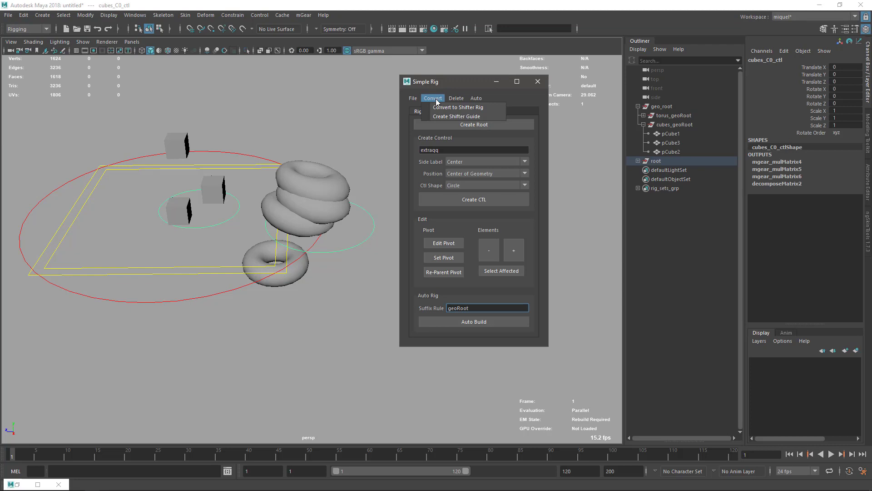
left_click(260, 291)
left_click_drag(461, 85, 498, 107)
left_click_drag(335, 238, 298, 271, "alt")
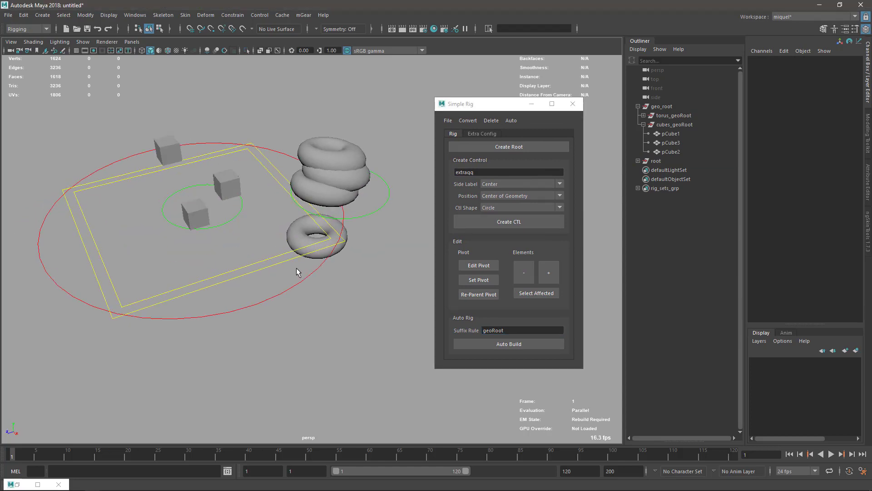
middle_click_drag(263, 246, 311, 278, "alt")
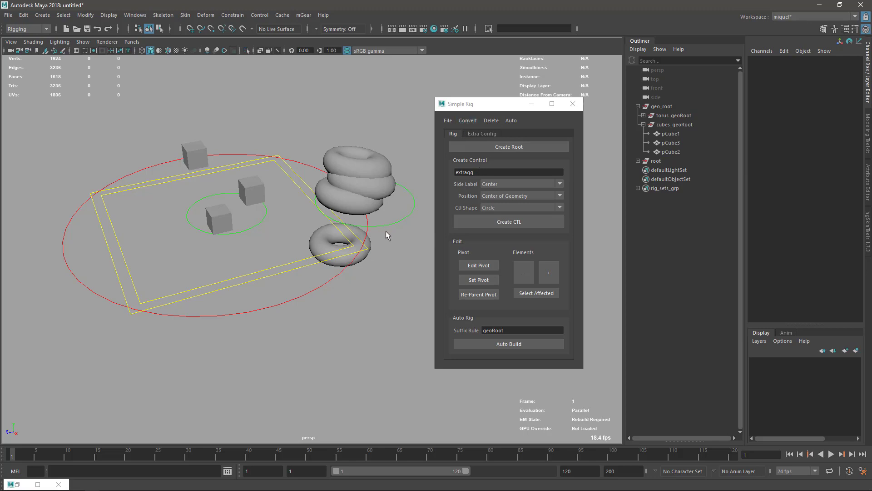
Convert the simple rig into a Shifter rig
left_click(462, 121)
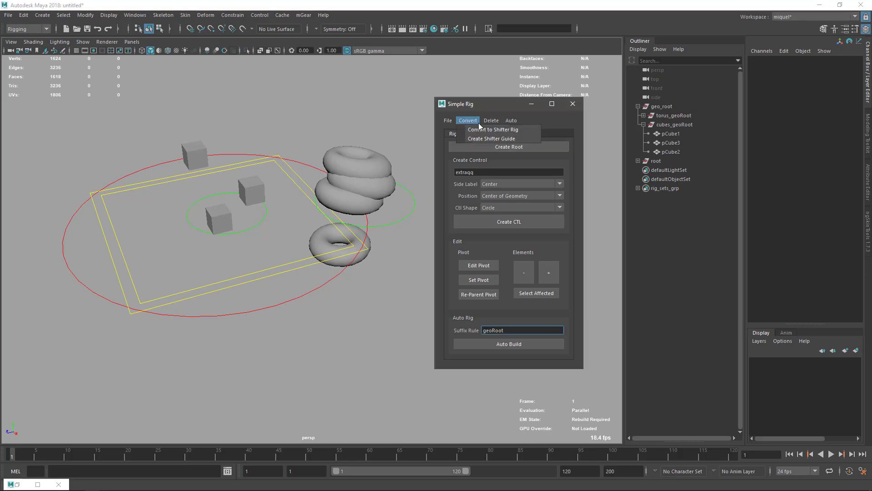
left_click(488, 130)
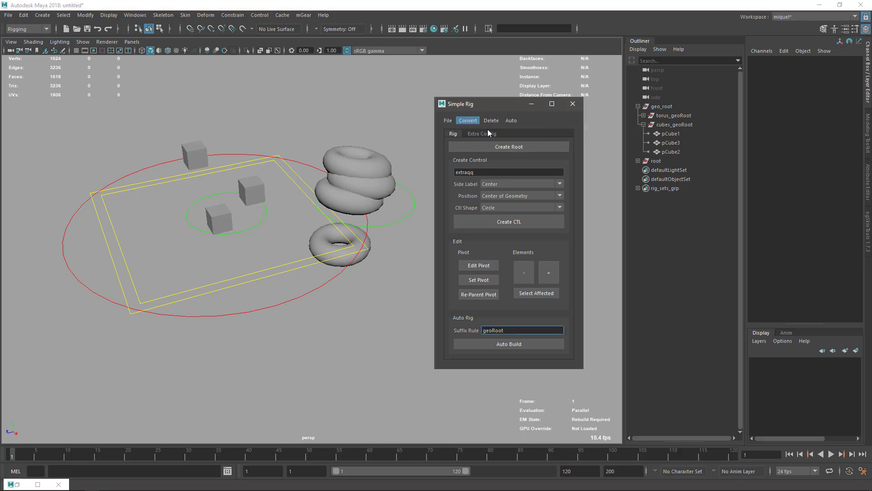
left_click_drag(327, 266, 293, 300, "alt")
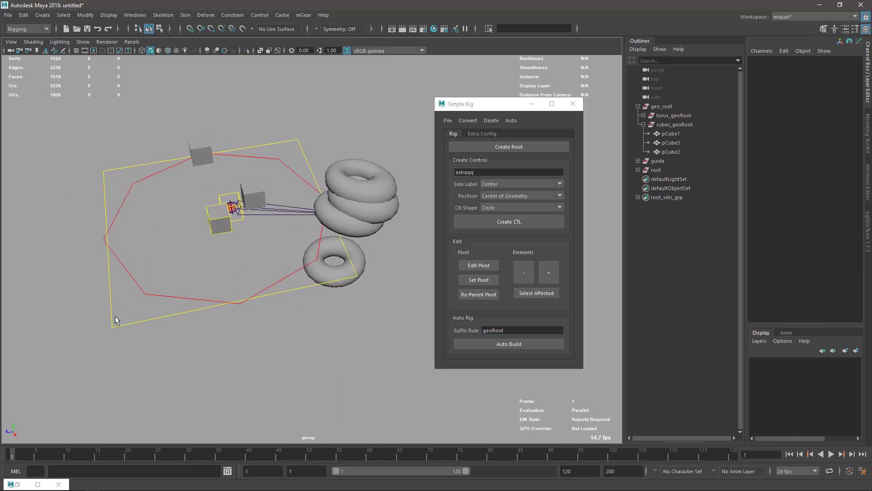
Test-move the square main control and world_ctl of the Shifter rig, undoing the moves
left_click(116, 318)
key("w")
left_click_drag(220, 222, 203, 215)
key("ctrl+z")
left_click_drag(283, 287, 239, 269, "alt")
left_click(271, 249)
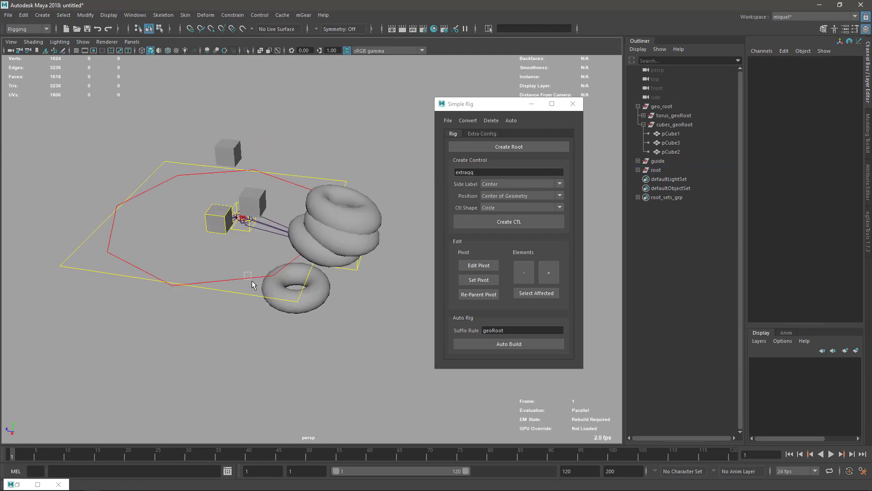
left_click(249, 278)
left_click_drag(219, 219, 234, 236)
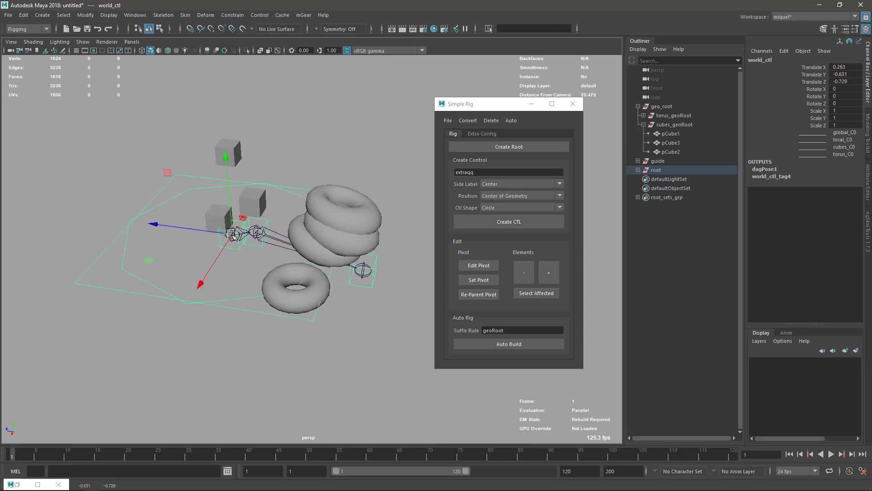
key("ctrl+z")
left_click_drag(294, 294, 312, 286, "alt")
key("ctrl+z")
key("ctrl+z")
key("ctrl+z")
key("ctrl+z")
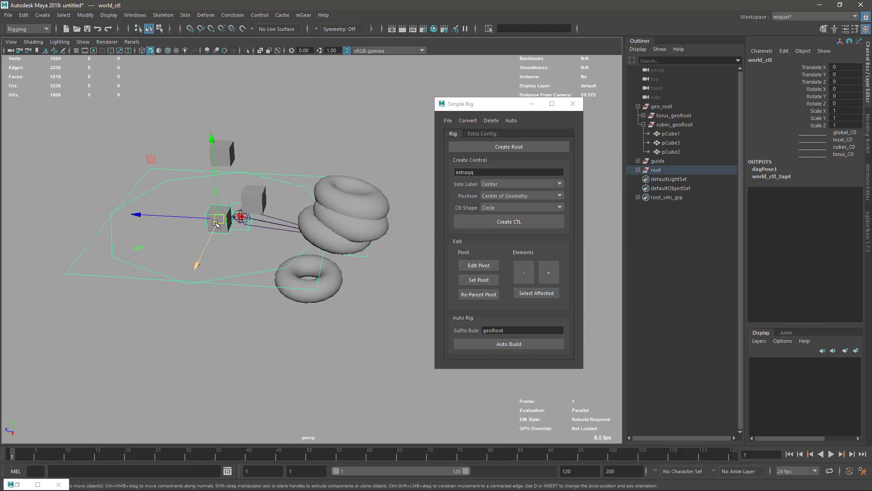
Expand the root hierarchy and examine which geometry the torus_geoRoot and cubes_geoRoot groups contain
left_click_drag(227, 232, 292, 255, "alt")
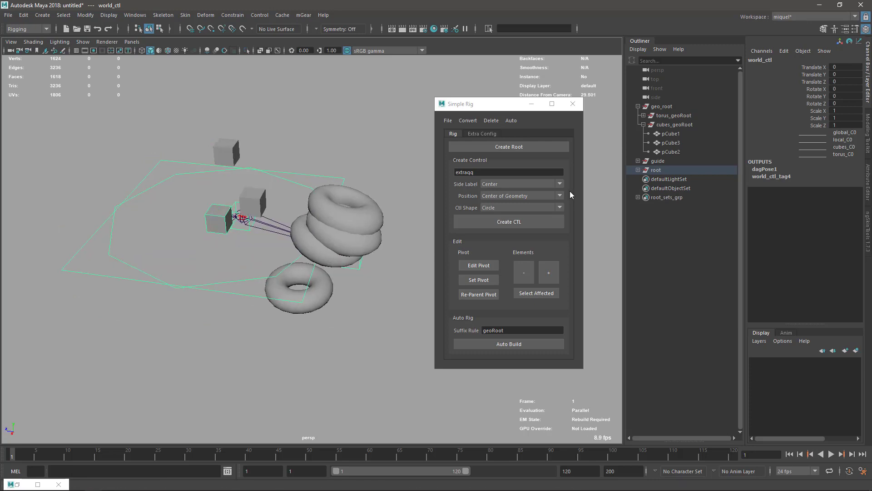
left_click_drag(347, 337, 382, 322, "alt")
left_click(639, 169)
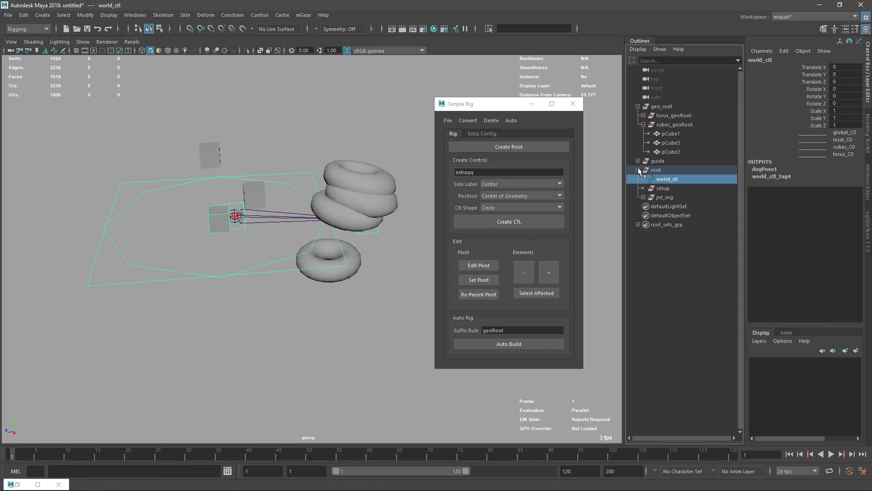
left_click(664, 118)
left_click(666, 125)
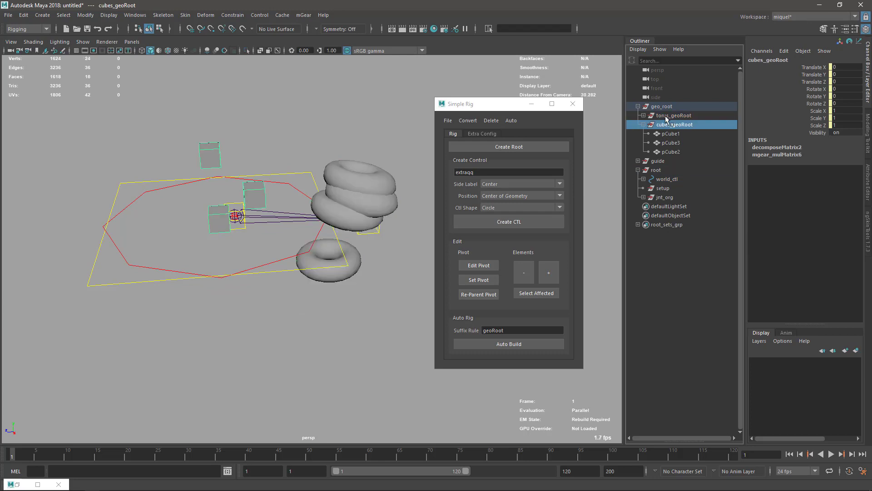
left_click(664, 118)
left_click(666, 126)
left_click(665, 118)
left_click(667, 126)
left_click(665, 118)
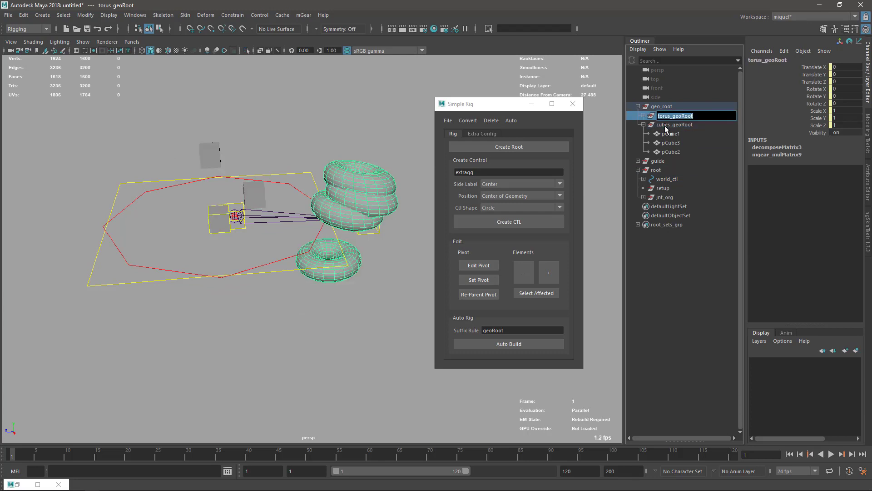
left_click(666, 124)
mouse_move(293, 297)
left_mouse_down("alt")
mouse_move(251, 319)
mouse_move(293, 312)
mouse_move(298, 268)
mouse_move(280, 288)
left_mouse_up("alt")
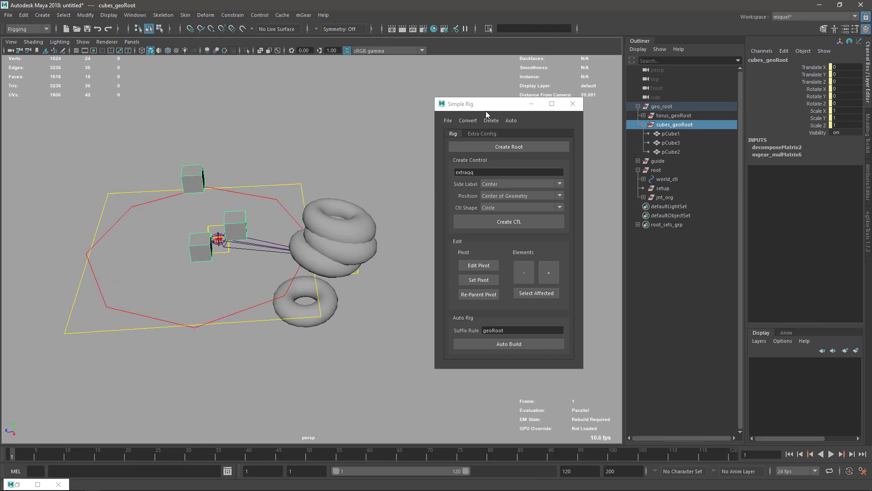
Isolate the guide in the viewport to examine its components, then show the whole scene again
left_click(469, 120)
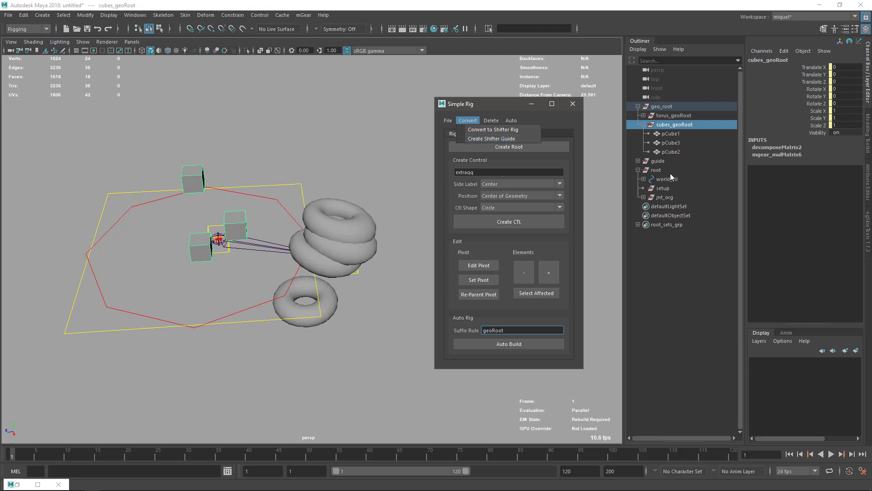
left_click(661, 161)
key("ctrl+1")
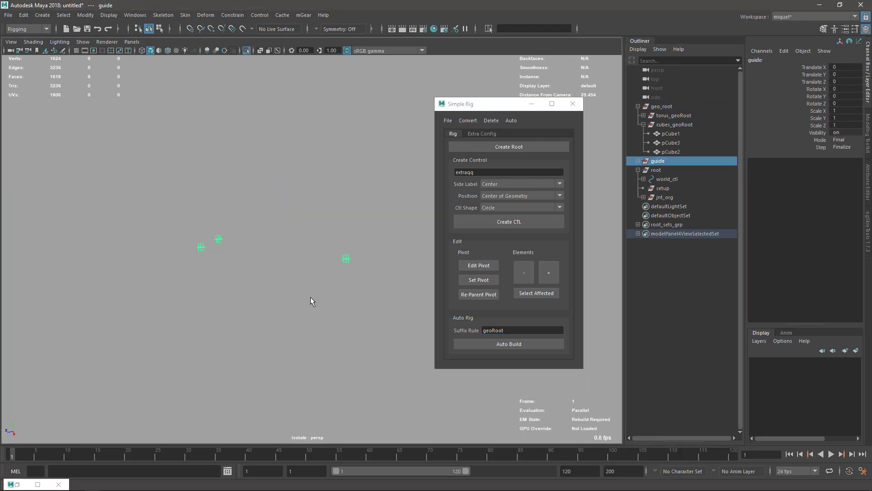
left_click_drag(310, 301, 259, 295, "alt")
key("ctrl+1")
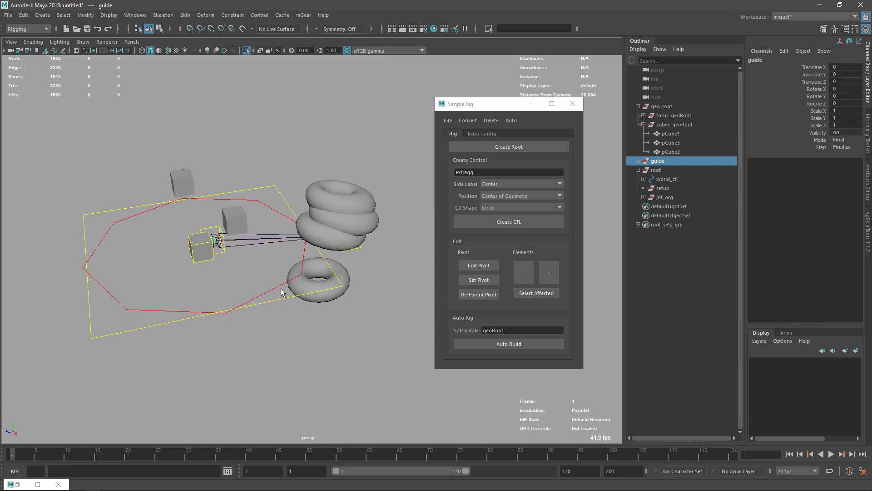
left_click_drag(336, 304, 298, 277, "alt")
left_click_drag(289, 309, 296, 302, "alt")
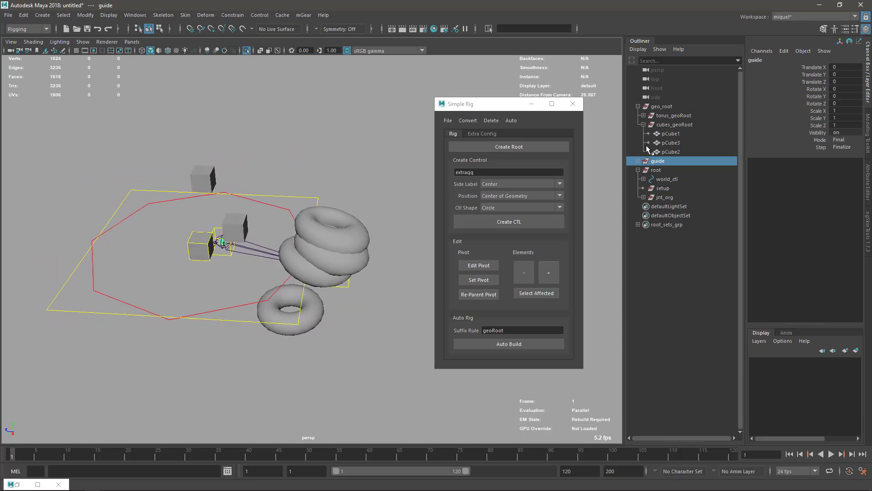
left_click(663, 154)
middle_click_drag(664, 154, 658, 161)
left_click(658, 161)
left_click_drag(304, 272, 228, 286, "alt")
left_click_drag(282, 284, 323, 361, "alt")
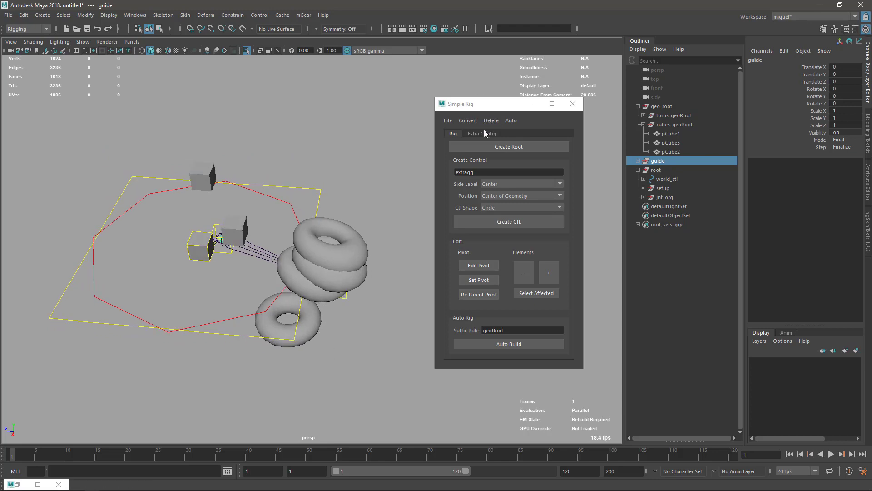
mouse_move(345, 268)
left_mouse_down("alt")
mouse_move(333, 245)
mouse_move(350, 255)
left_mouse_up("alt")
left_click(366, 297)
left_click_drag(364, 304, 314, 280, "alt")
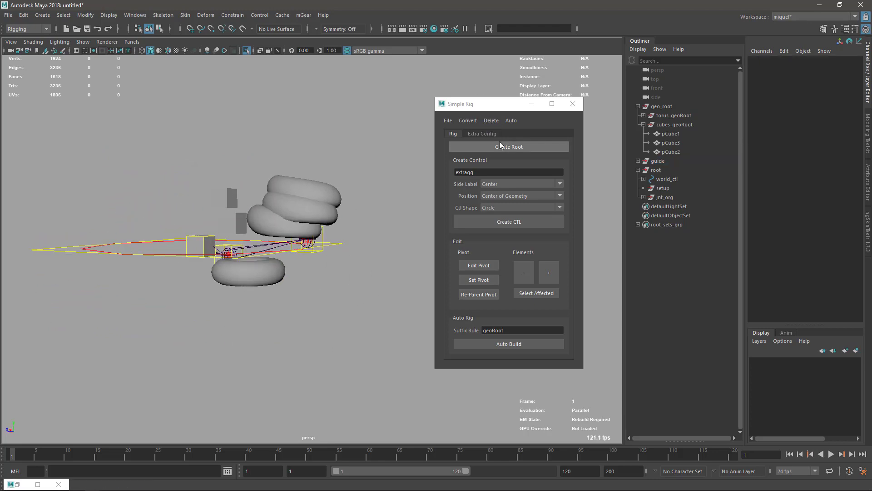
Review the Auto Build option and the Extra Config settings for the root, main controls and custom sets
left_click(508, 121)
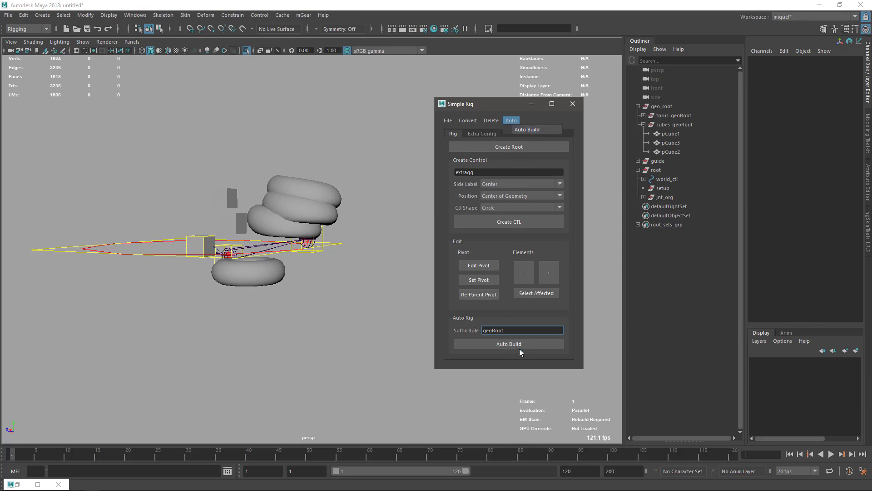
left_click(352, 145)
left_click_drag(350, 146, 294, 149, "alt")
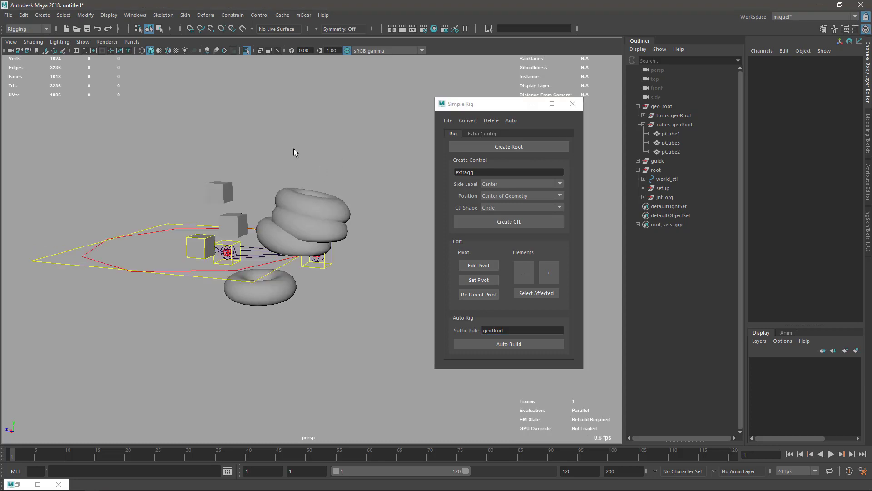
left_click(475, 133)
left_click_drag(212, 227, 373, 237, "alt")
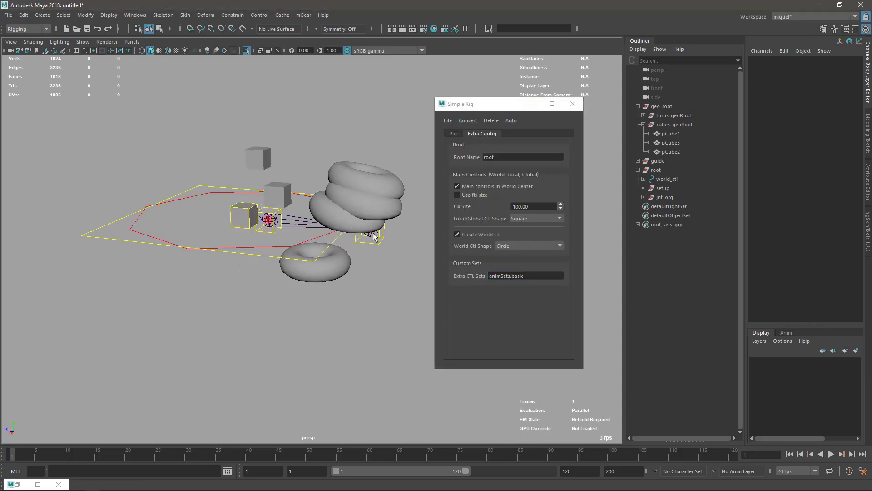
left_click(452, 134)
left_click(482, 133)
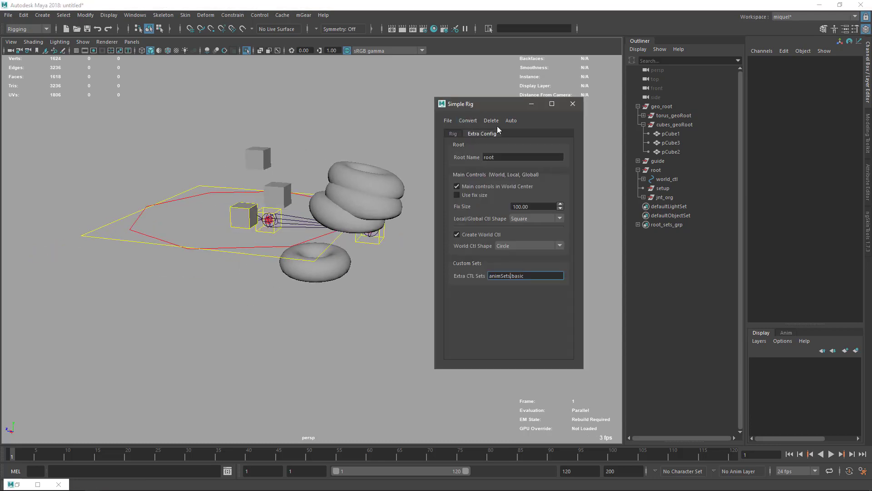
left_click(515, 121)
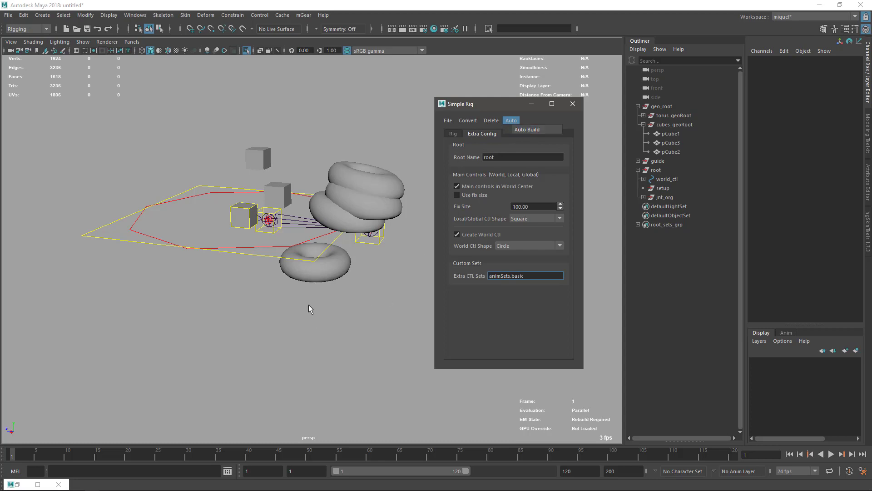
left_click_drag(269, 219, 317, 246, "alt")
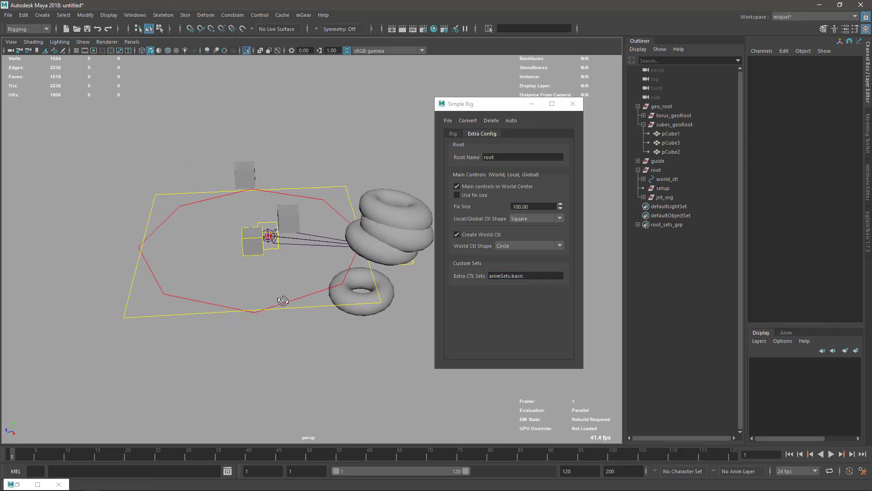